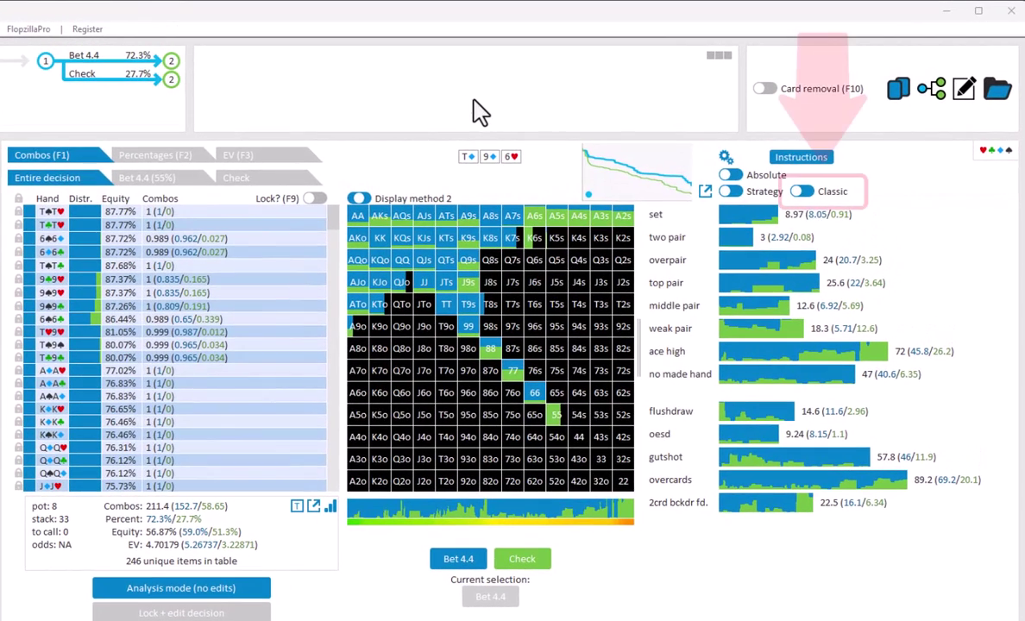
Step: Compare the statistics bars in Classic and Pure display and try the Absolute scaling option
{"action": "left_click", "coordinate": [804, 193]}
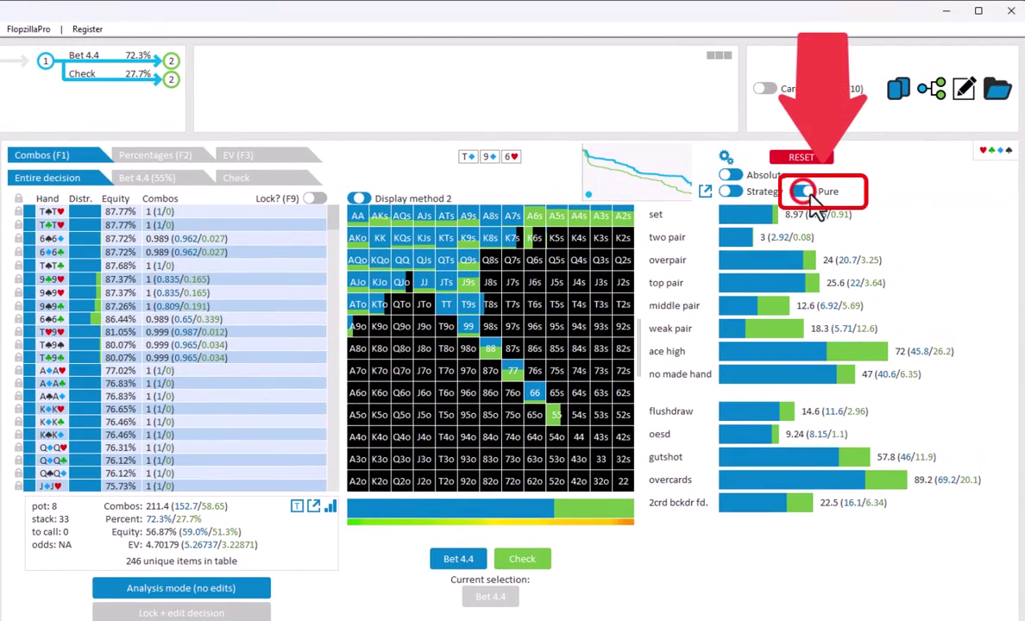
{"action": "left_click", "coordinate": [809, 193]}
{"action": "left_click", "coordinate": [810, 194]}
{"action": "left_click", "coordinate": [809, 194]}
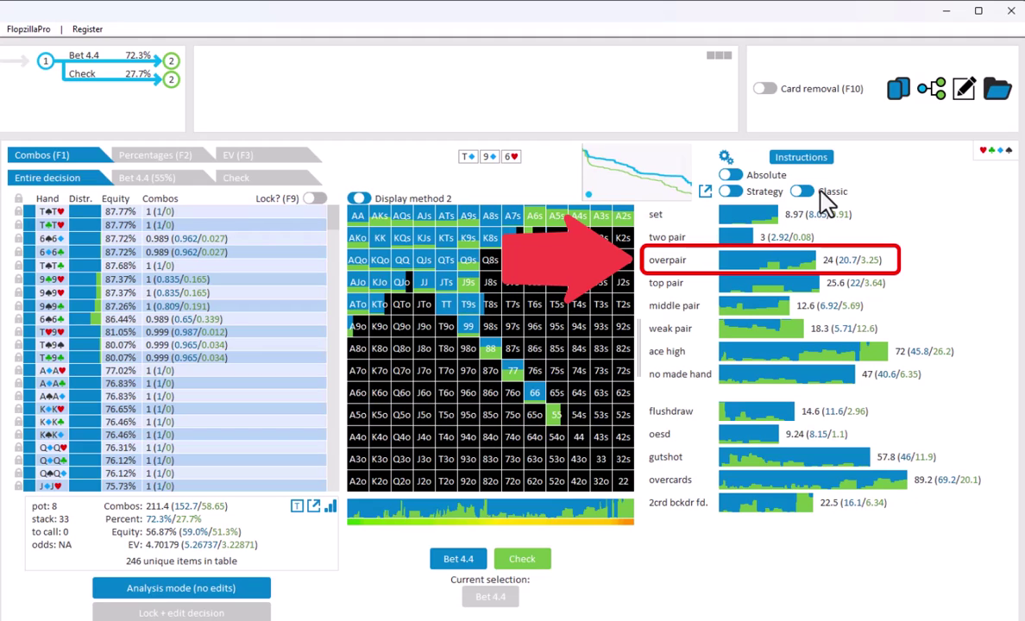
{"action": "left_click", "coordinate": [824, 192]}
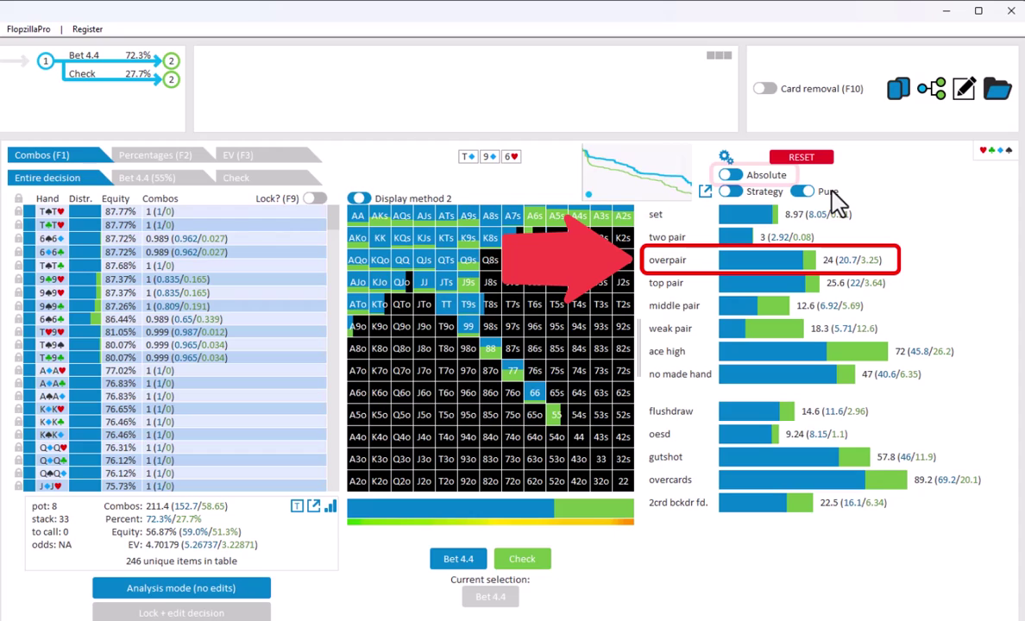
{"action": "left_click", "coordinate": [779, 175]}
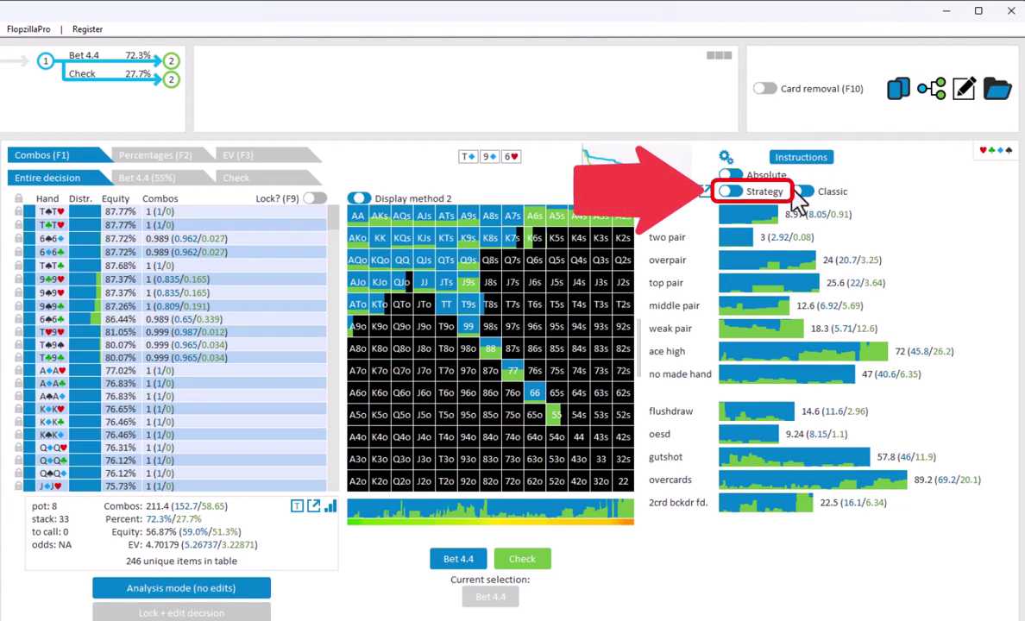
Step: Switch the colouring from strategy to equity and on to EV, and examine the ace high statistic
{"action": "left_click", "coordinate": [776, 193]}
{"action": "left_click", "coordinate": [733, 191]}
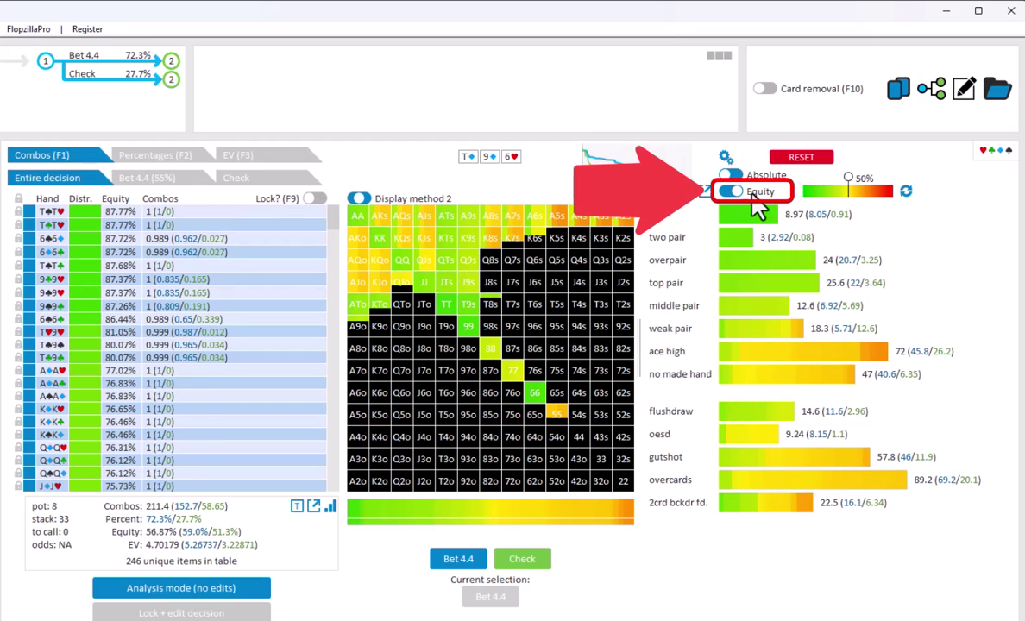
{"action": "left_click", "coordinate": [753, 198]}
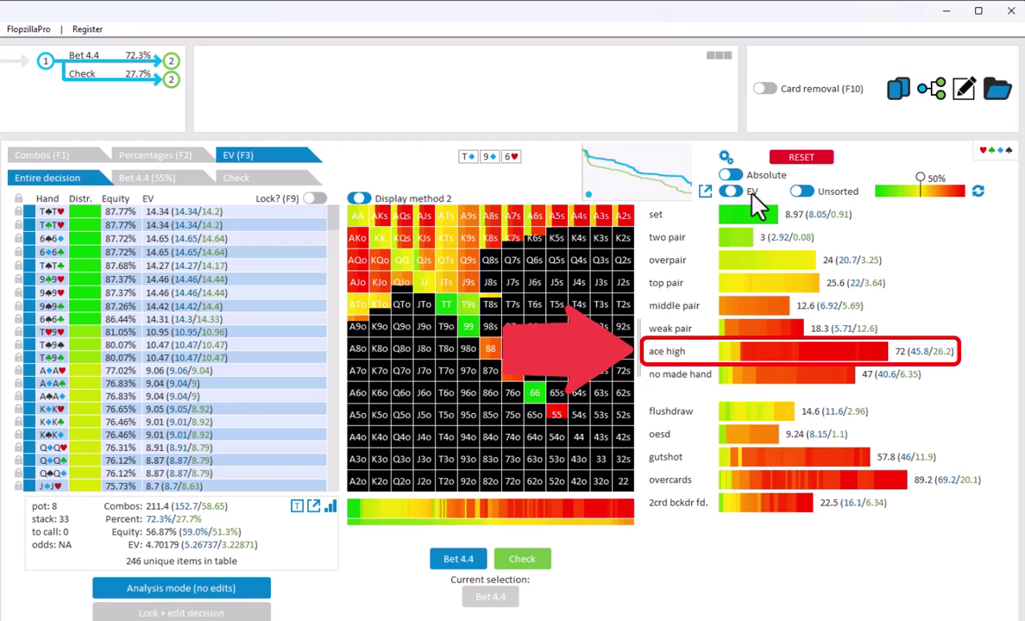
{"action": "mouse_move", "coordinate": [640, 343]}
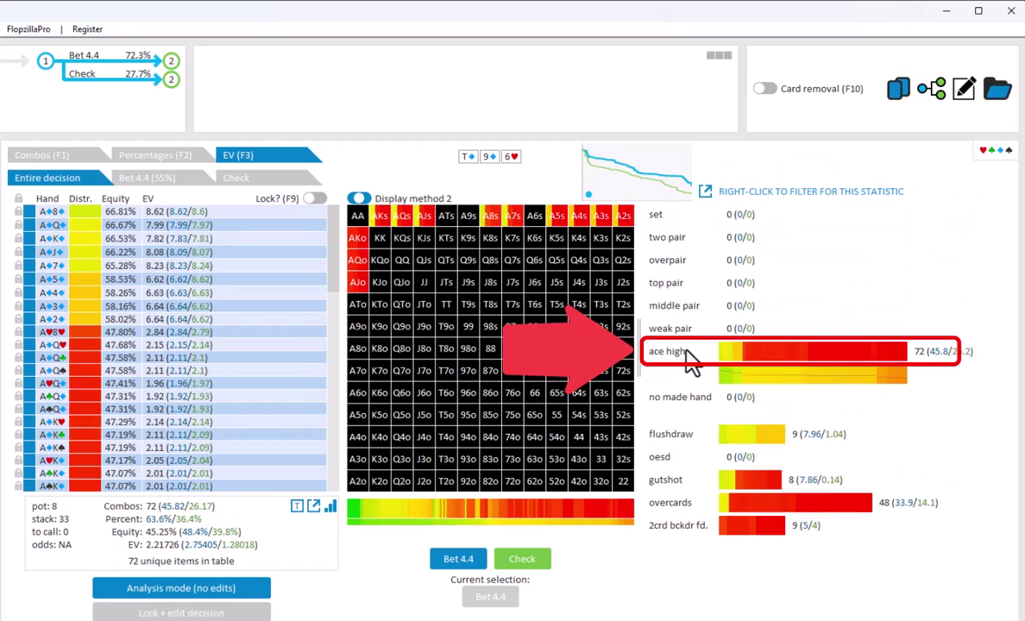
{"action": "mouse_move", "coordinate": [727, 367]}
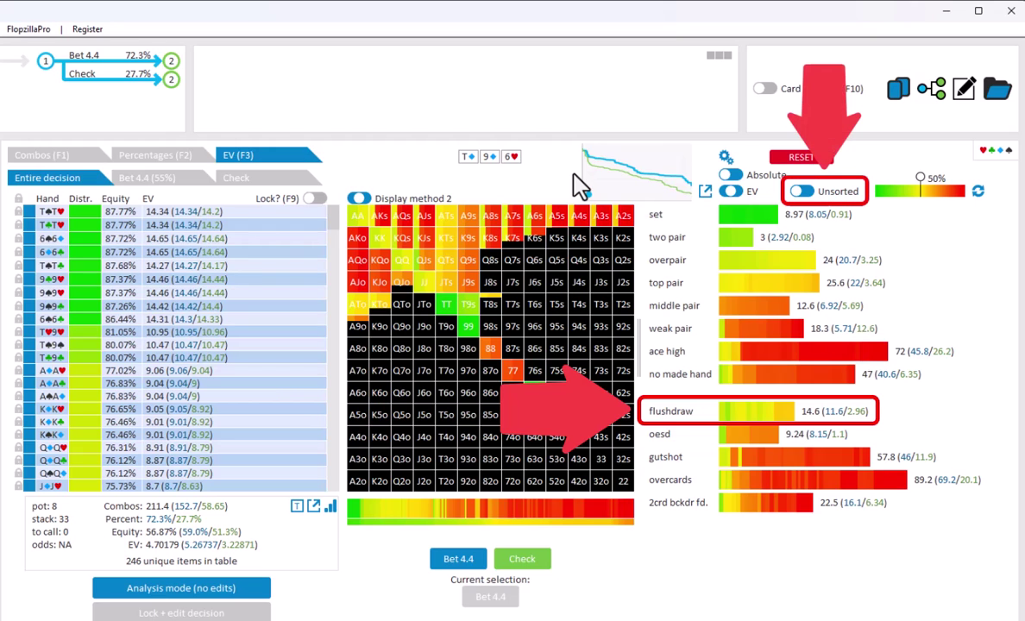
Step: Try the sorted EV display with the colour gradient's midpoint at 35%, and reset the display settings
{"action": "left_click", "coordinate": [811, 196]}
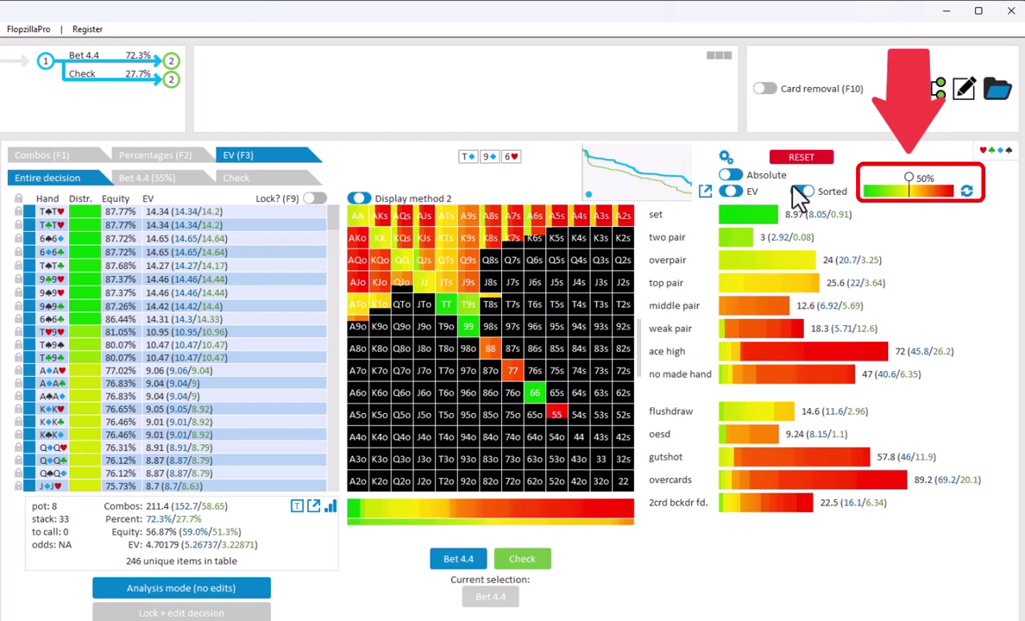
{"action": "mouse_move", "coordinate": [909, 177]}
{"action": "left_mouse_down"}
{"action": "mouse_move", "coordinate": [931, 186]}
{"action": "mouse_move", "coordinate": [878, 193]}
{"action": "mouse_move", "coordinate": [896, 188]}
{"action": "left_mouse_up"}
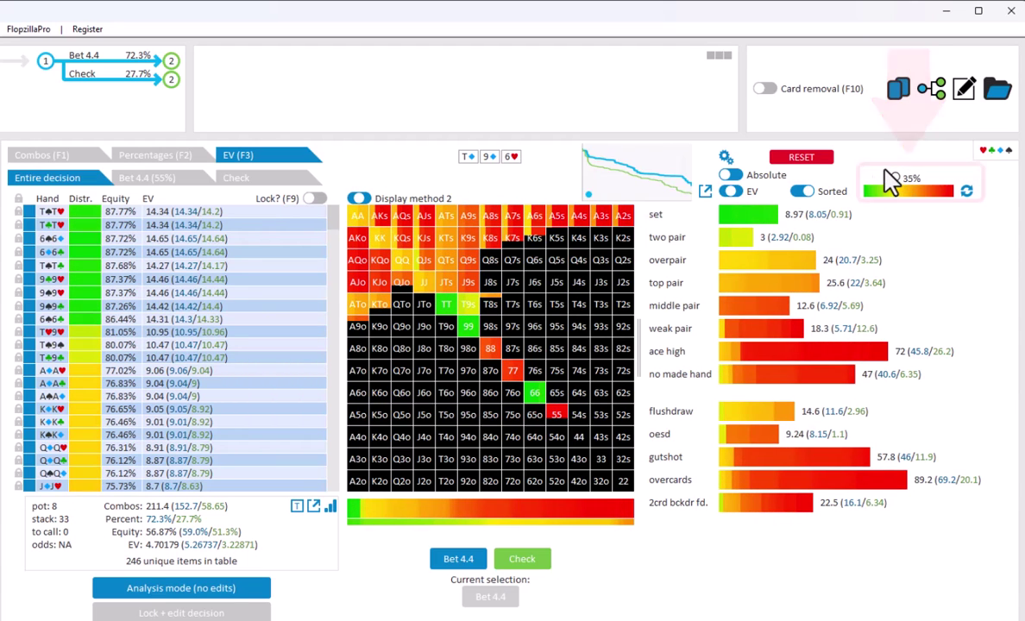
{"action": "left_click", "coordinate": [802, 162]}
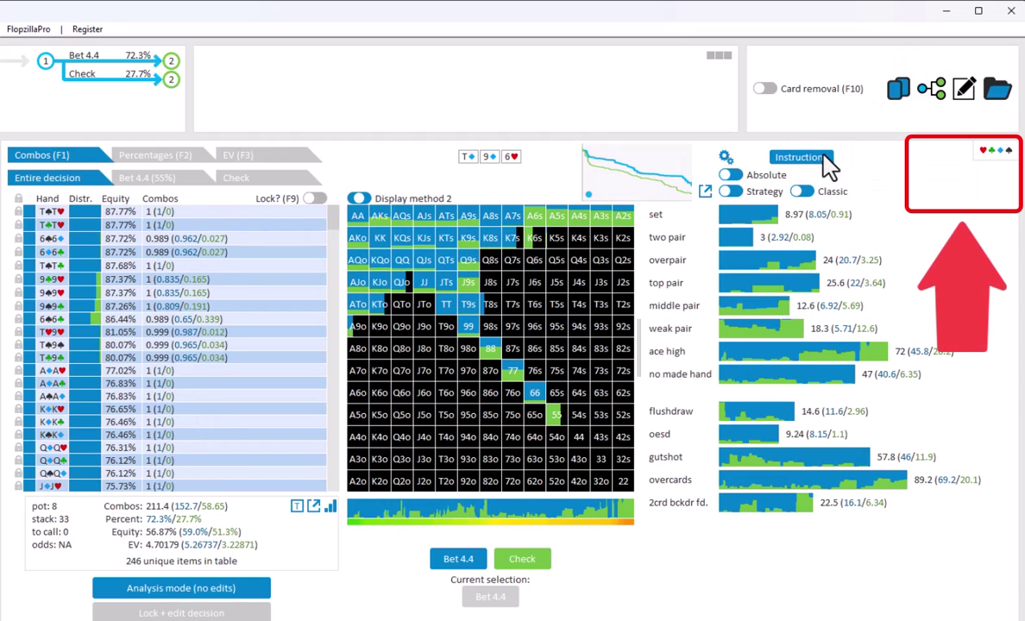
Step: Filter the range to heart-heart combos to view them, and clear the suit filter
{"action": "mouse_move", "coordinate": [999, 165]}
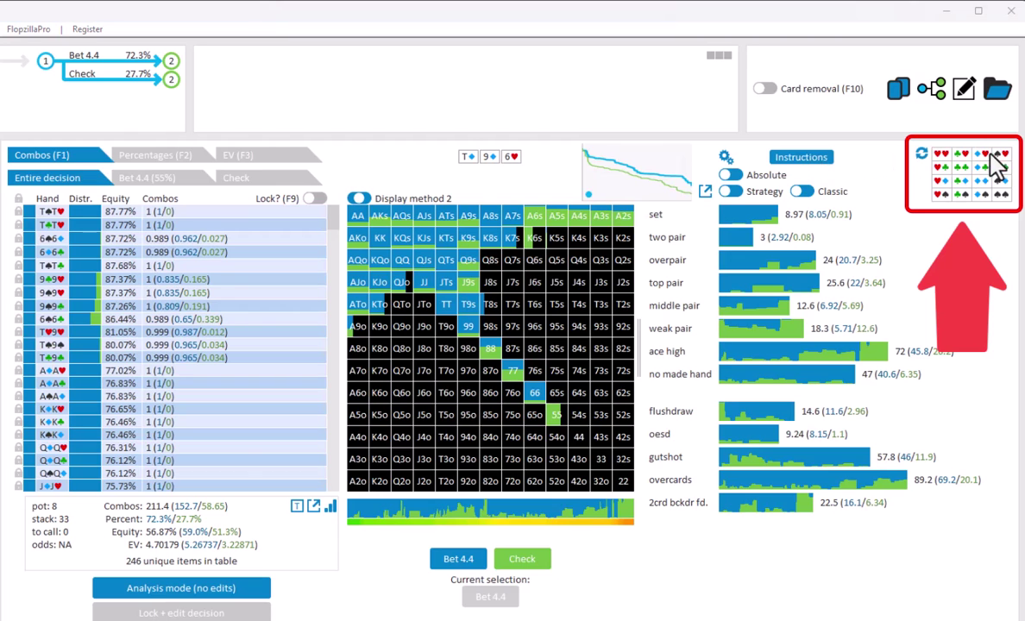
{"action": "left_click", "coordinate": [939, 154]}
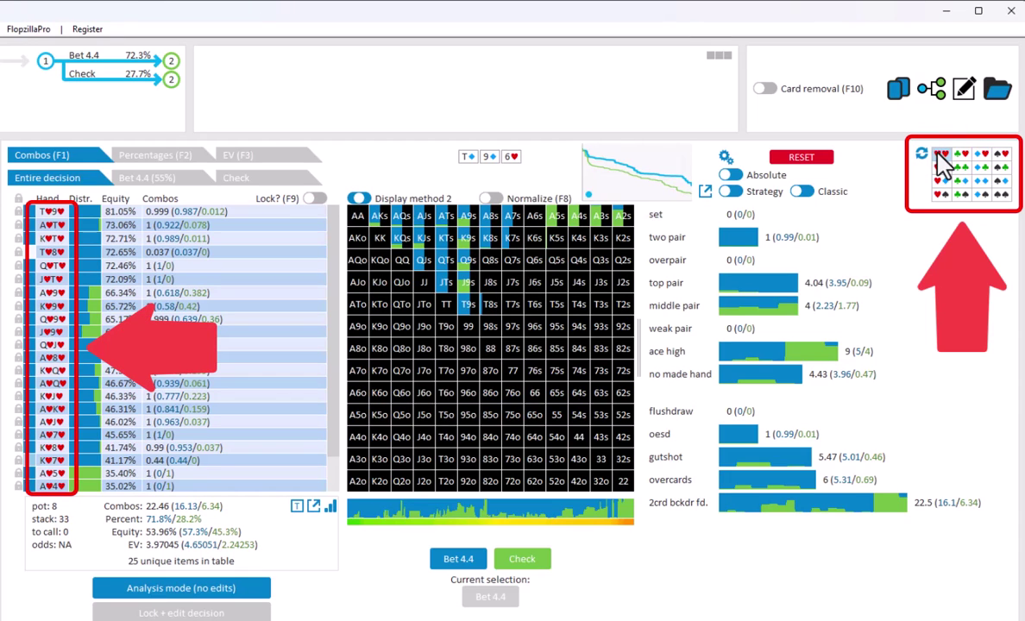
{"action": "left_click", "coordinate": [921, 155]}
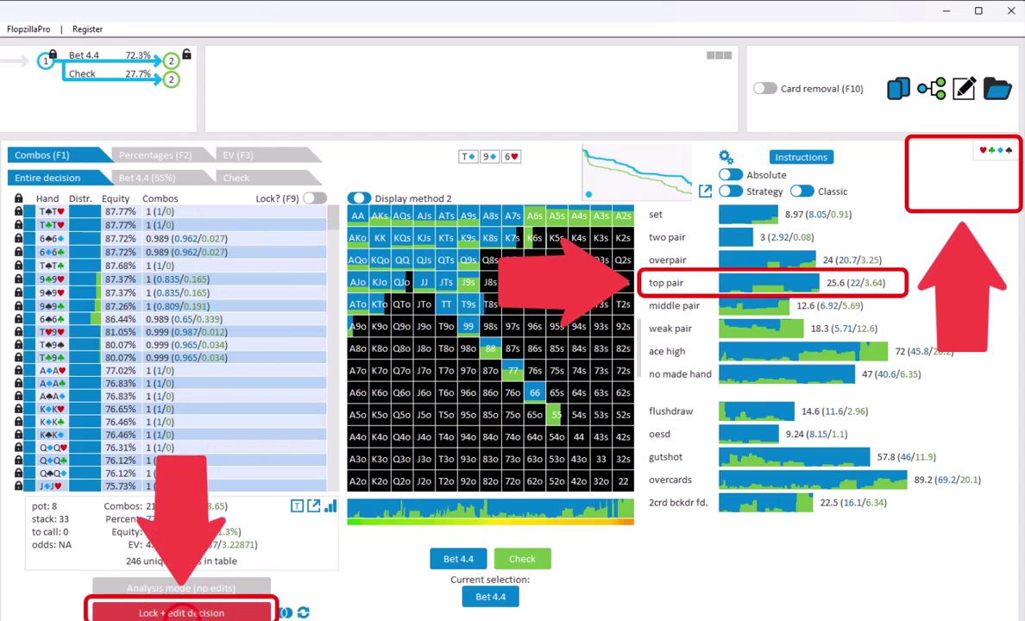
Step: Lock the decision for editing and assign Check to all top pair hands
{"action": "left_click", "coordinate": [181, 612]}
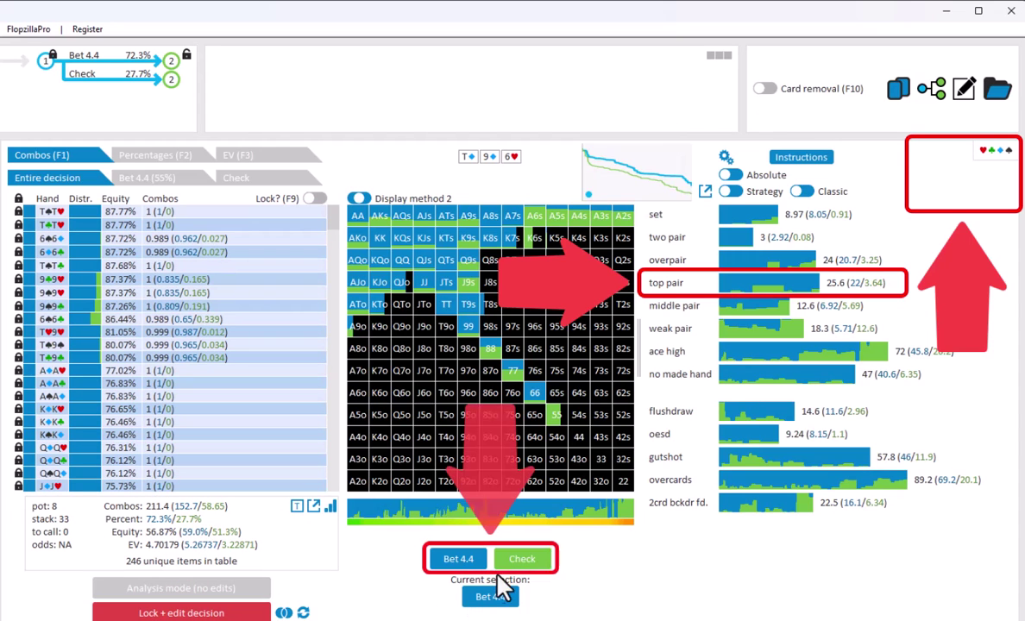
{"action": "left_click", "coordinate": [520, 560]}
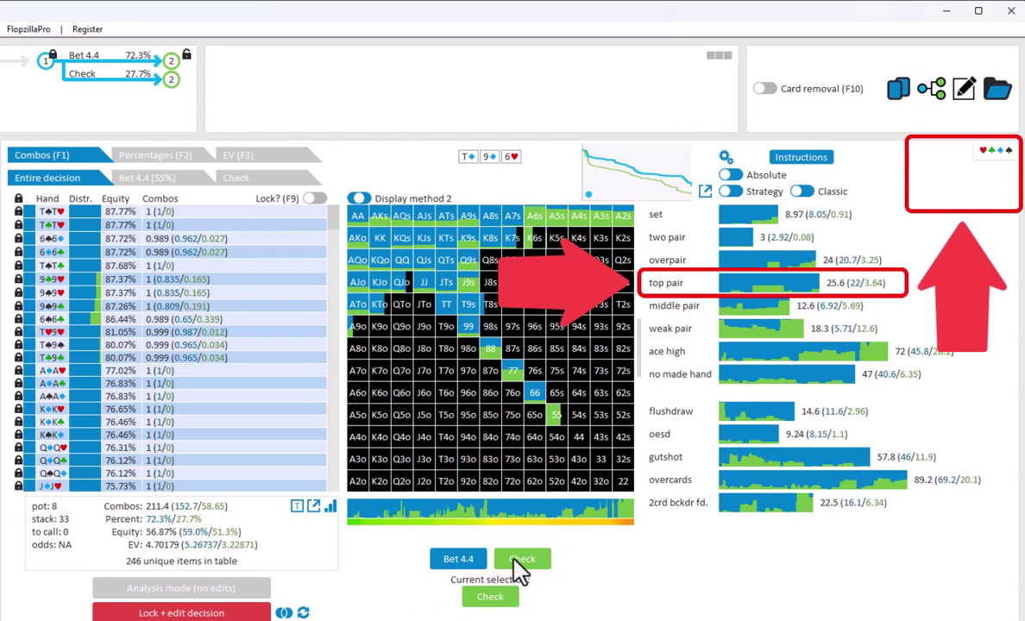
{"action": "left_click", "coordinate": [669, 287]}
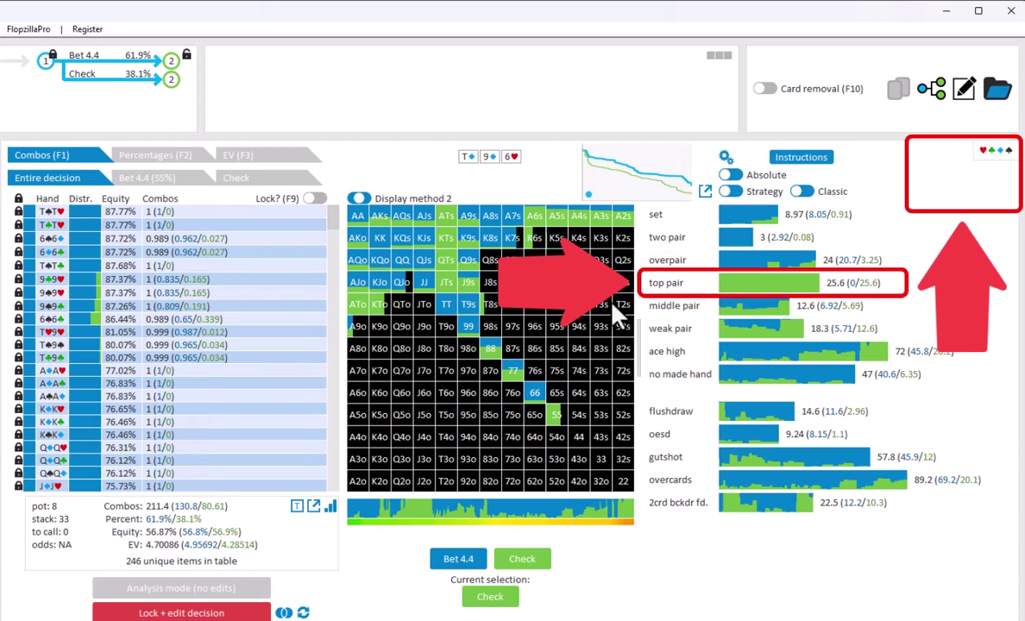
Step: Filter the range to top pair hands that combine a heart with a club, diamond or spade as the second suit
{"action": "mouse_move", "coordinate": [927, 155]}
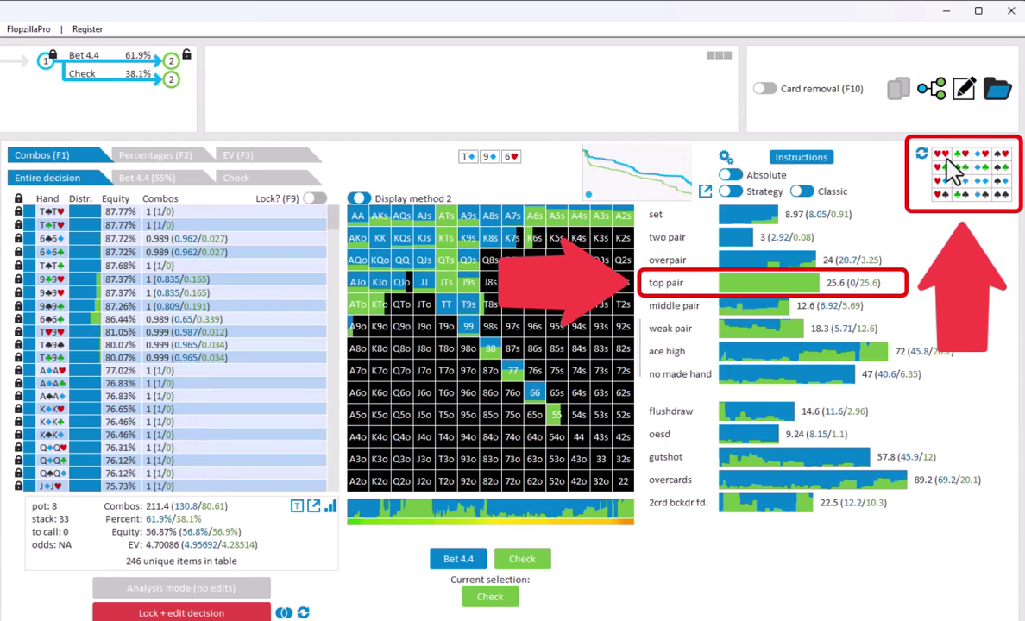
{"action": "left_click_drag", "start_coordinate": [946, 165], "coordinate": [941, 195]}
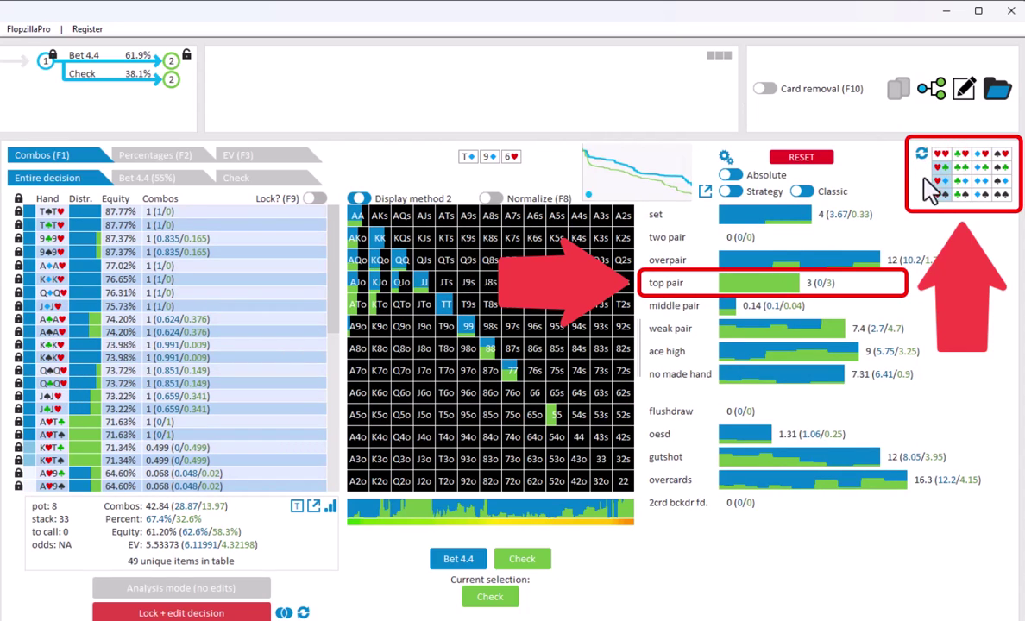
{"action": "left_click", "coordinate": [671, 287]}
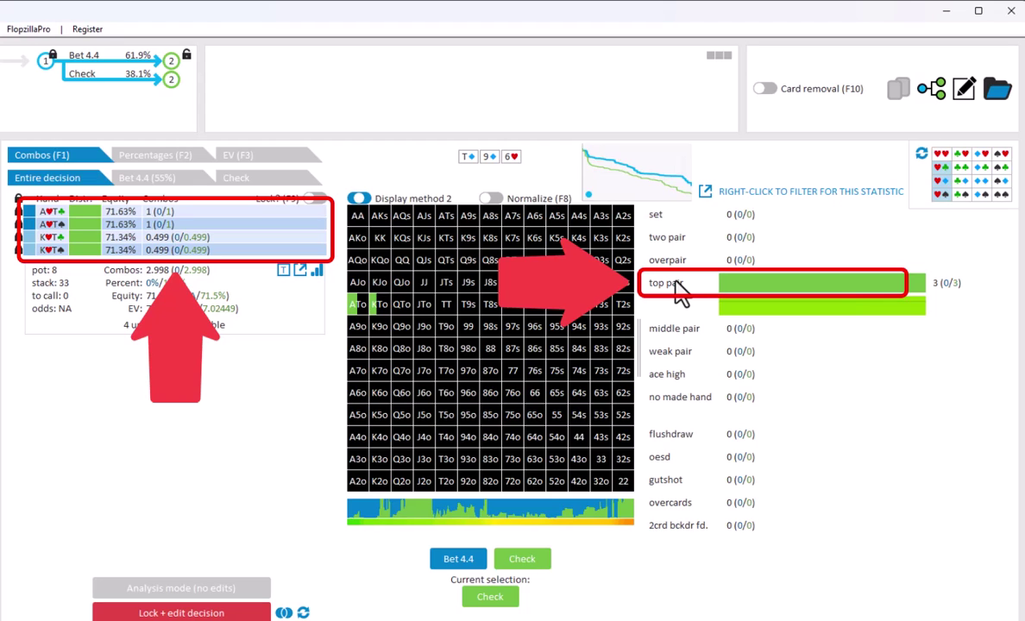
{"action": "right_click", "coordinate": [681, 295]}
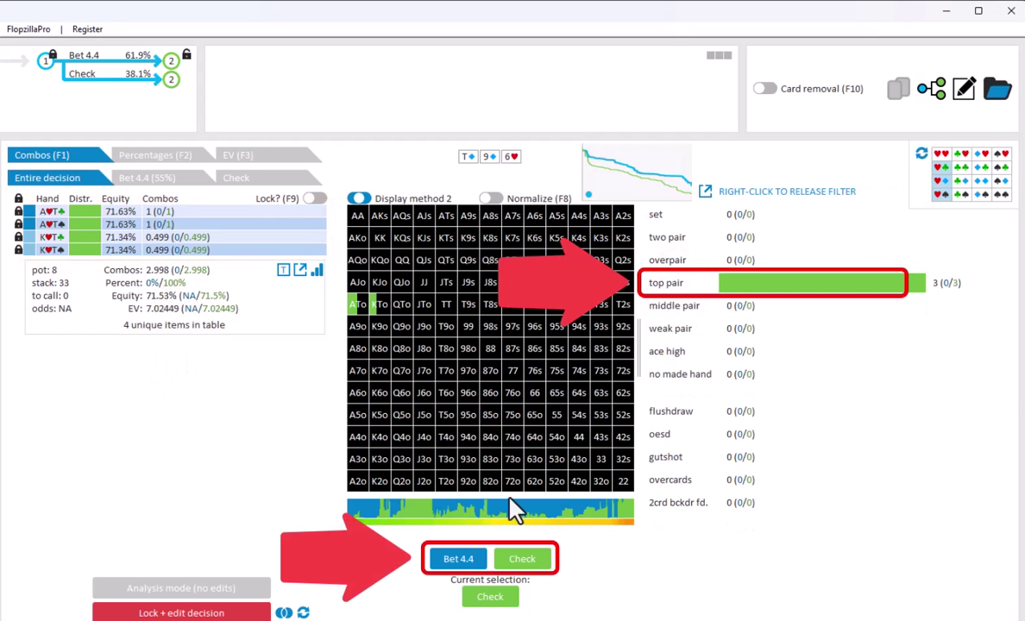
Step: Assign Bet 4.4 to the filtered ATo and KTo combos, and release the suit and top pair filters
{"action": "left_click", "coordinate": [472, 561]}
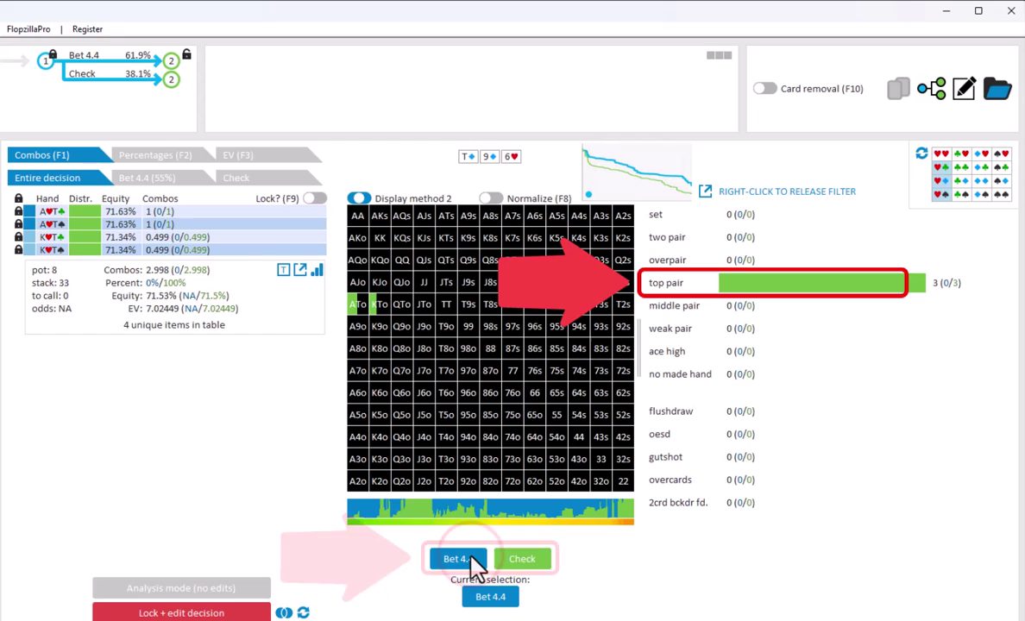
{"action": "left_click_drag", "start_coordinate": [357, 304], "coordinate": [380, 304]}
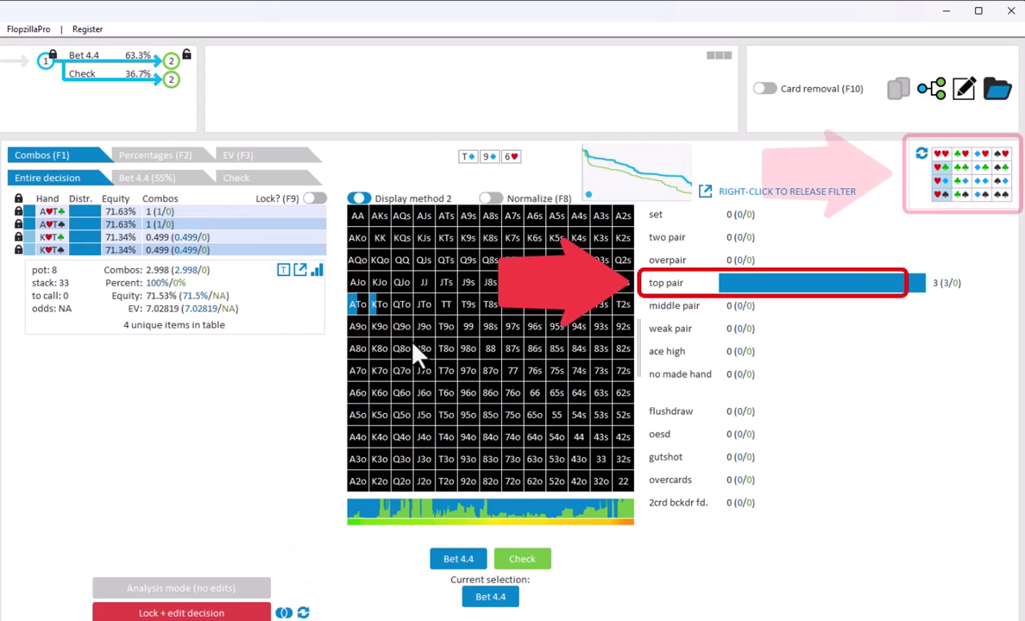
{"action": "left_click", "coordinate": [920, 153]}
{"action": "right_click", "coordinate": [893, 168]}
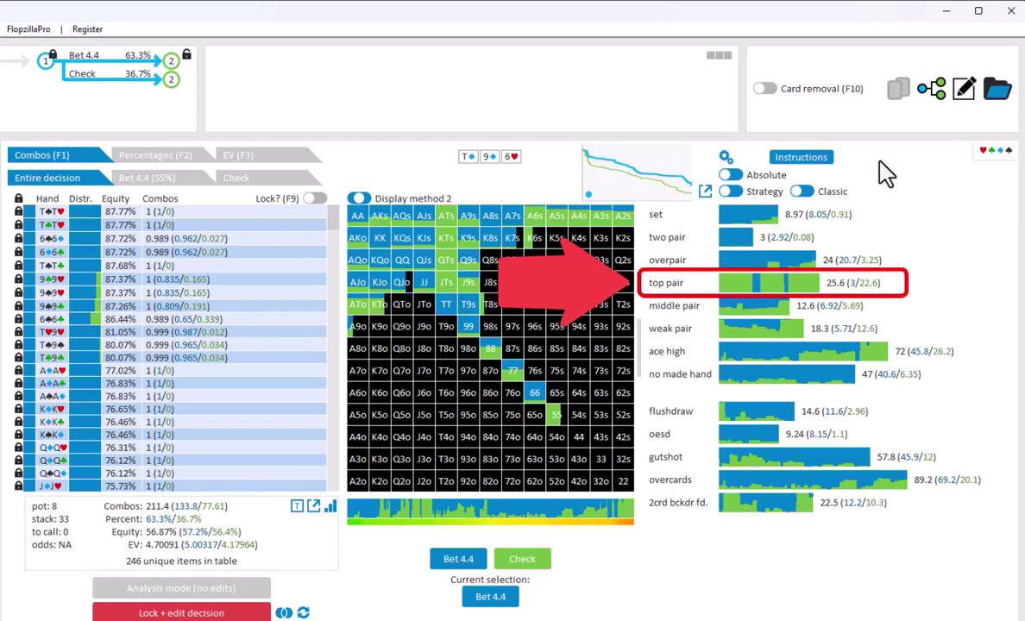
Step: Build a custom statistic that combines middle pair, weak pair, ace high and no made hand with OR
{"action": "mouse_move", "coordinate": [772, 294]}
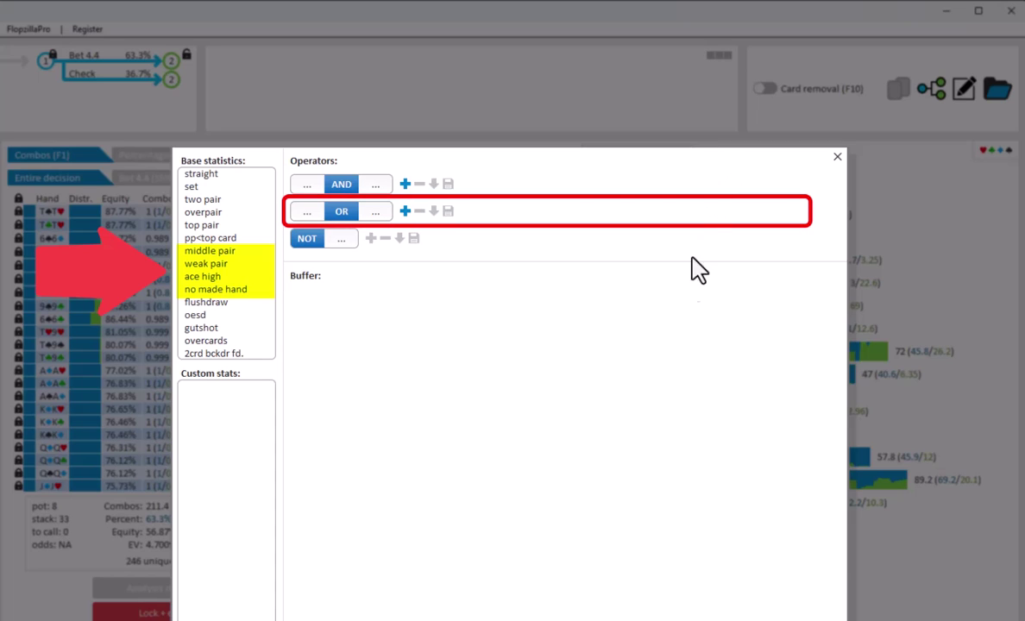
{"action": "left_click_drag", "start_coordinate": [221, 250], "coordinate": [313, 218]}
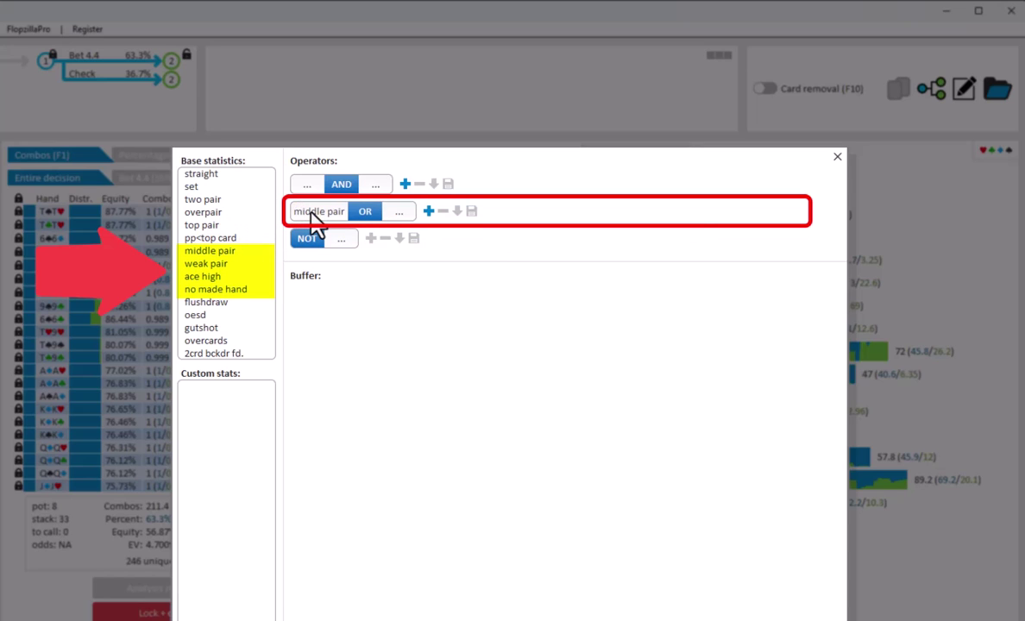
{"action": "left_click_drag", "start_coordinate": [230, 264], "coordinate": [398, 213]}
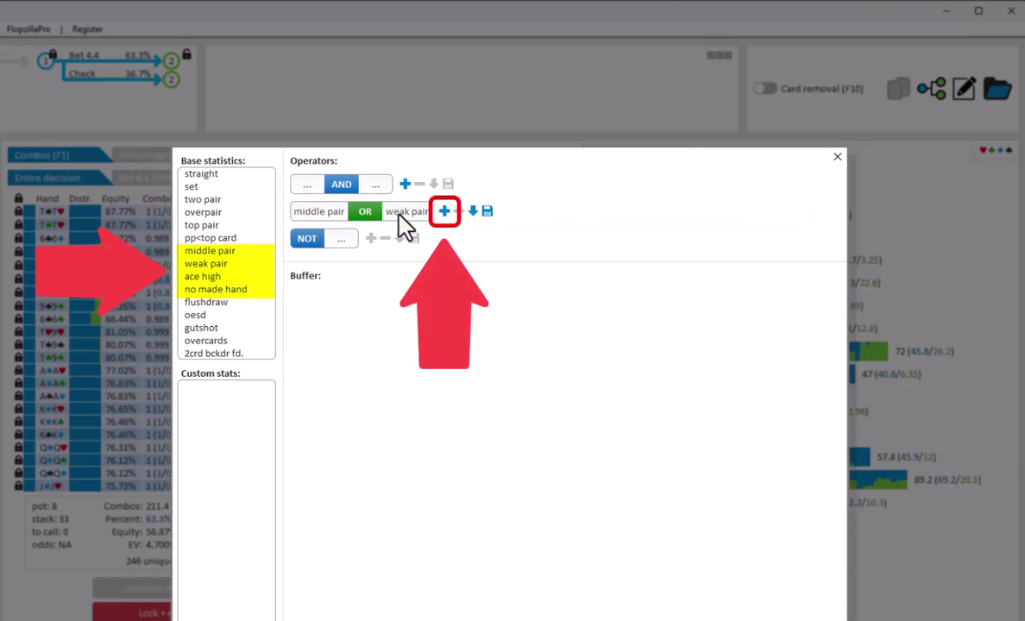
{"action": "left_click", "coordinate": [444, 212]}
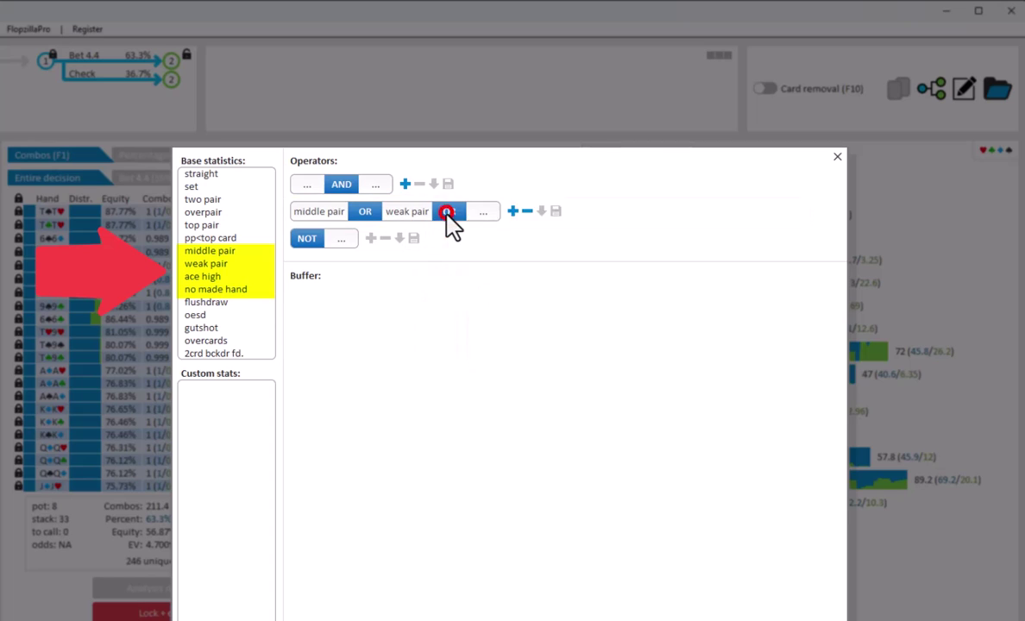
{"action": "left_click", "coordinate": [514, 211]}
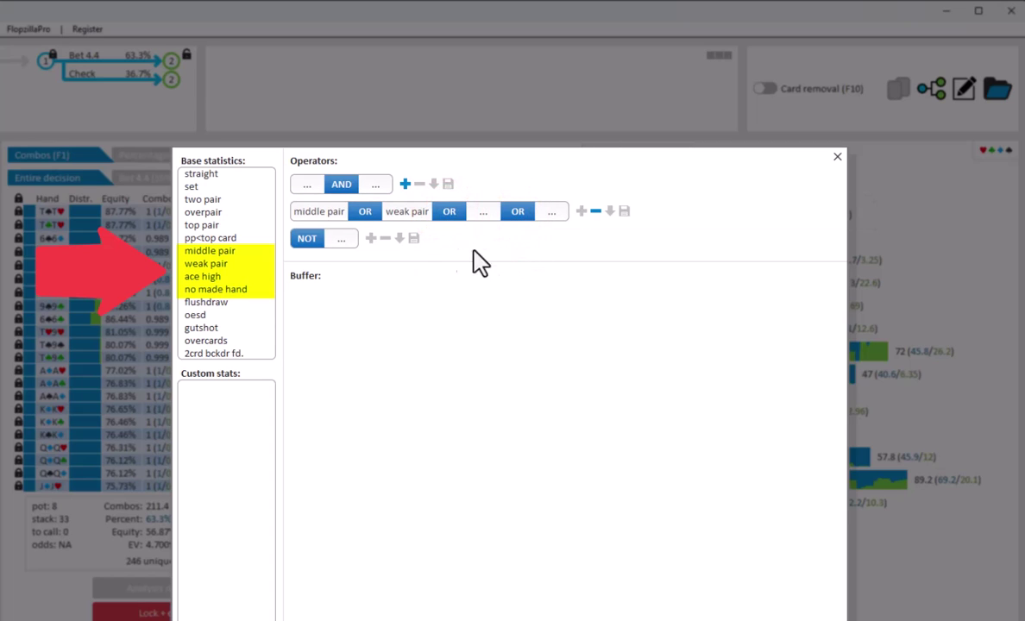
{"action": "left_click", "coordinate": [209, 264]}
{"action": "left_click_drag", "start_coordinate": [214, 276], "coordinate": [485, 217]}
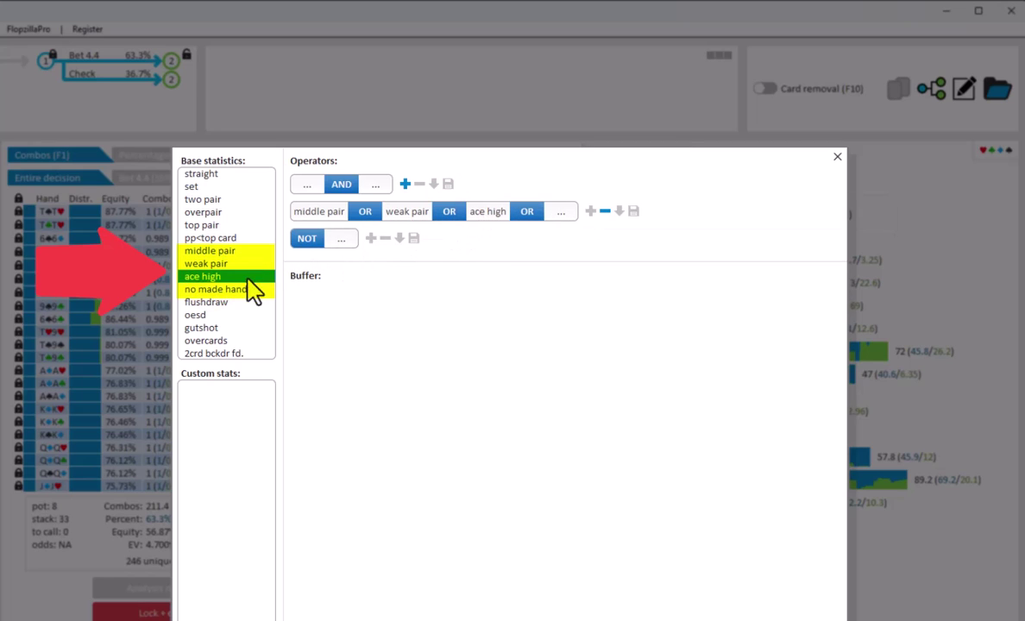
{"action": "left_click_drag", "start_coordinate": [226, 291], "coordinate": [561, 221]}
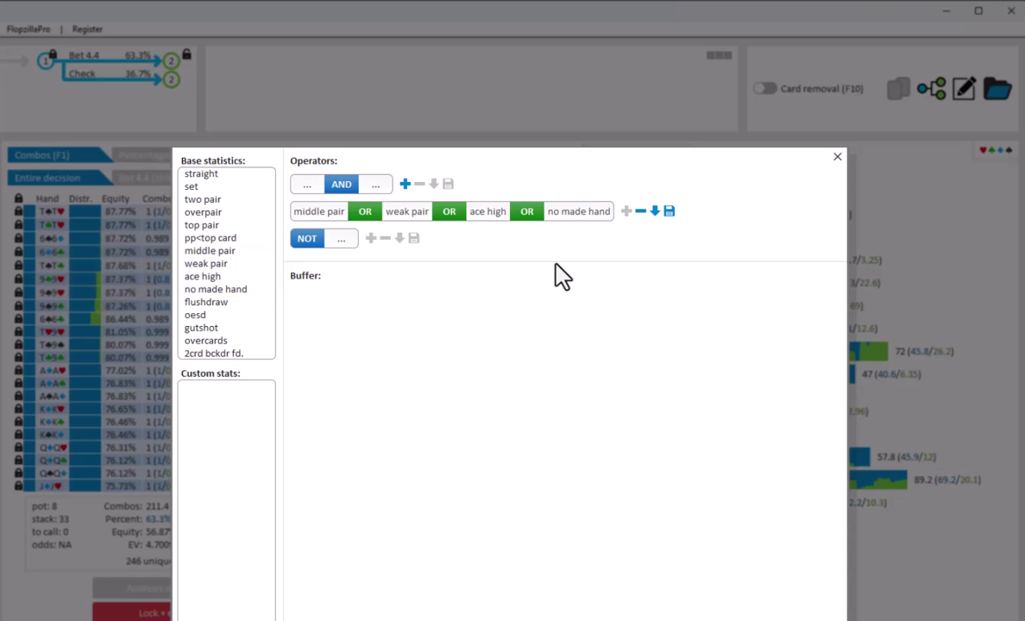
Step: Save the combined OR statistic under the name trash and close the statistics editor
{"action": "left_click", "coordinate": [669, 213]}
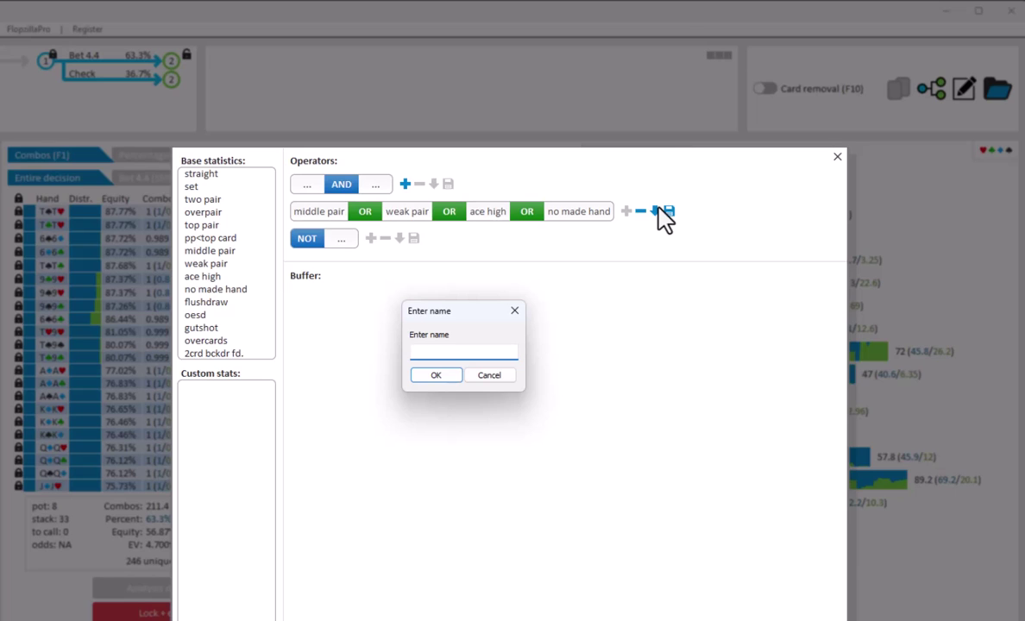
{"action": "key", "text": "Return"}
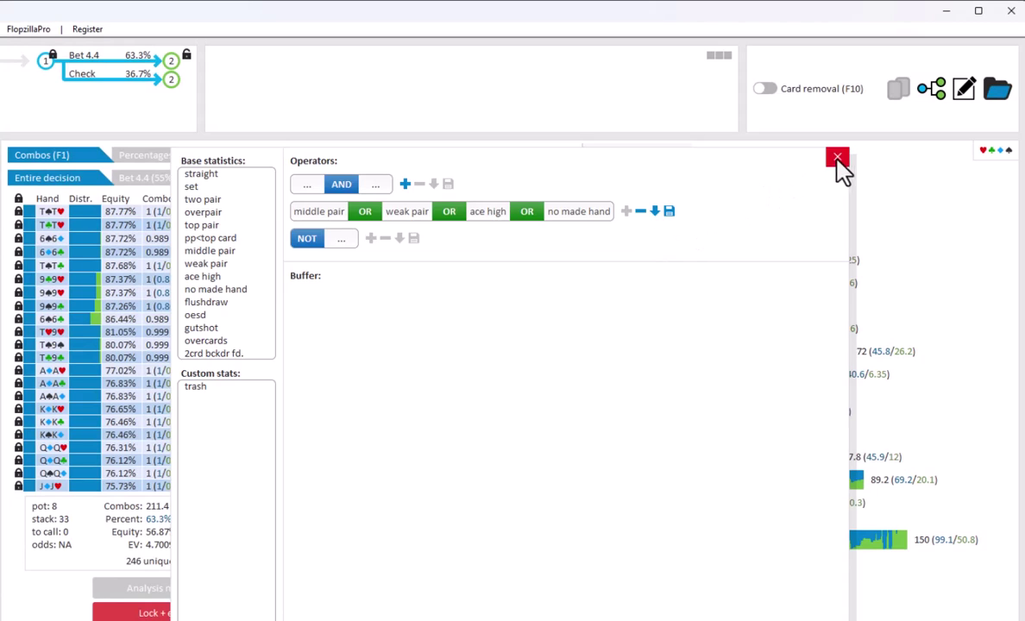
{"action": "left_click", "coordinate": [836, 157]}
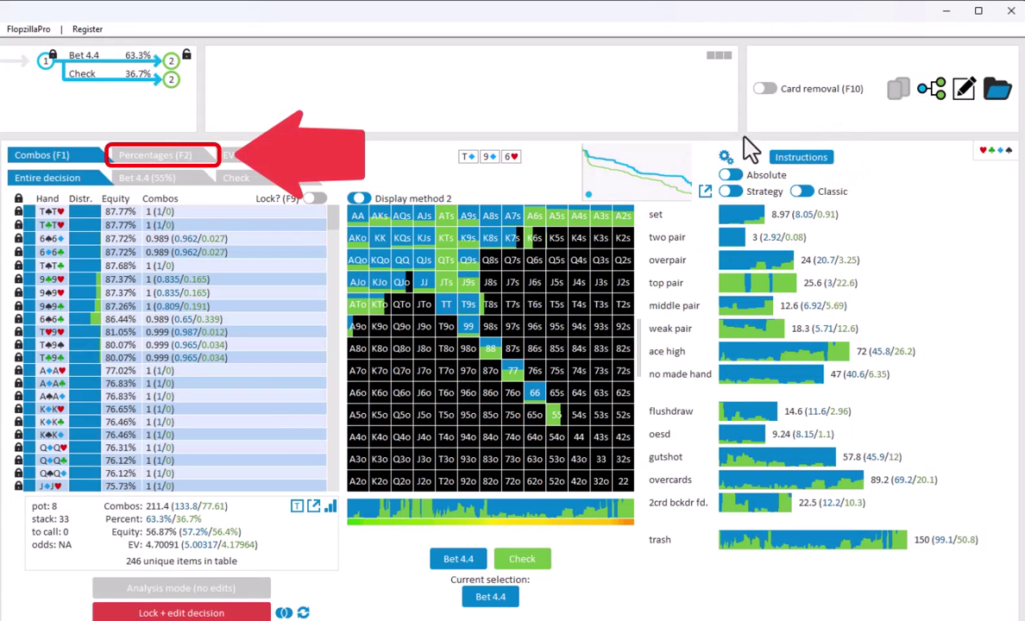
Step: Show the hand and statistics values as percentages instead of combos
{"action": "left_click", "coordinate": [195, 157]}
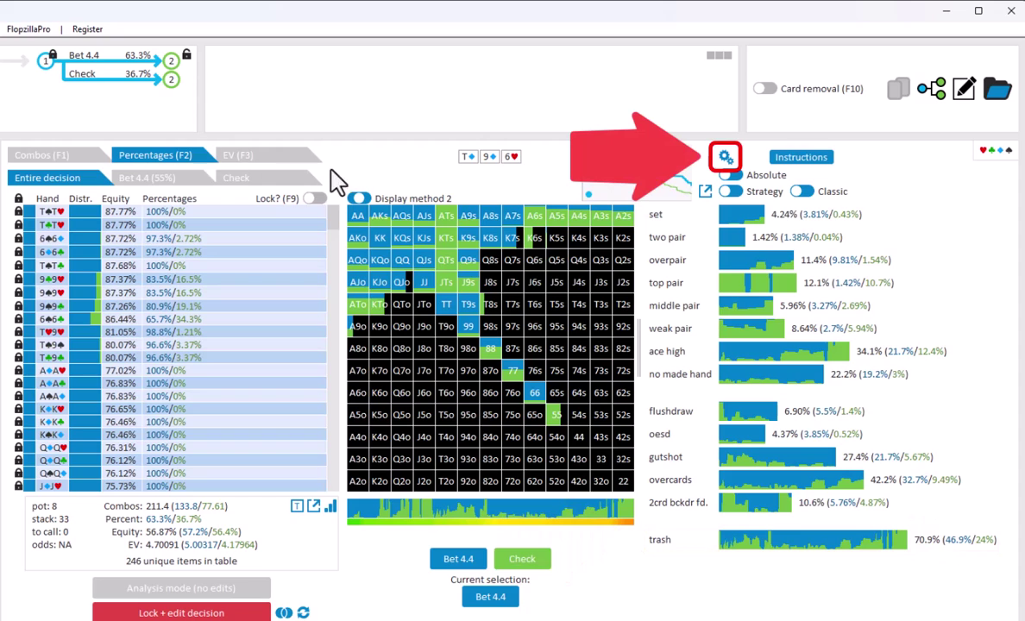
Step: Store the existing OR combination in the statistics editor's buffer and place NOT flushdraw as the AND operator's first operand
{"action": "left_click", "coordinate": [726, 157]}
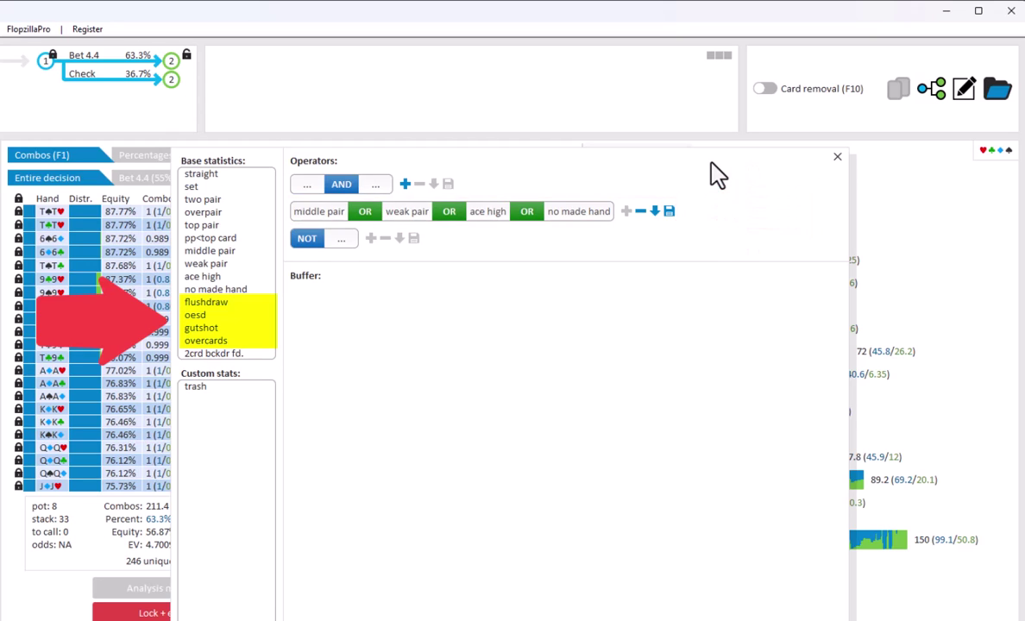
{"action": "left_click", "coordinate": [654, 212]}
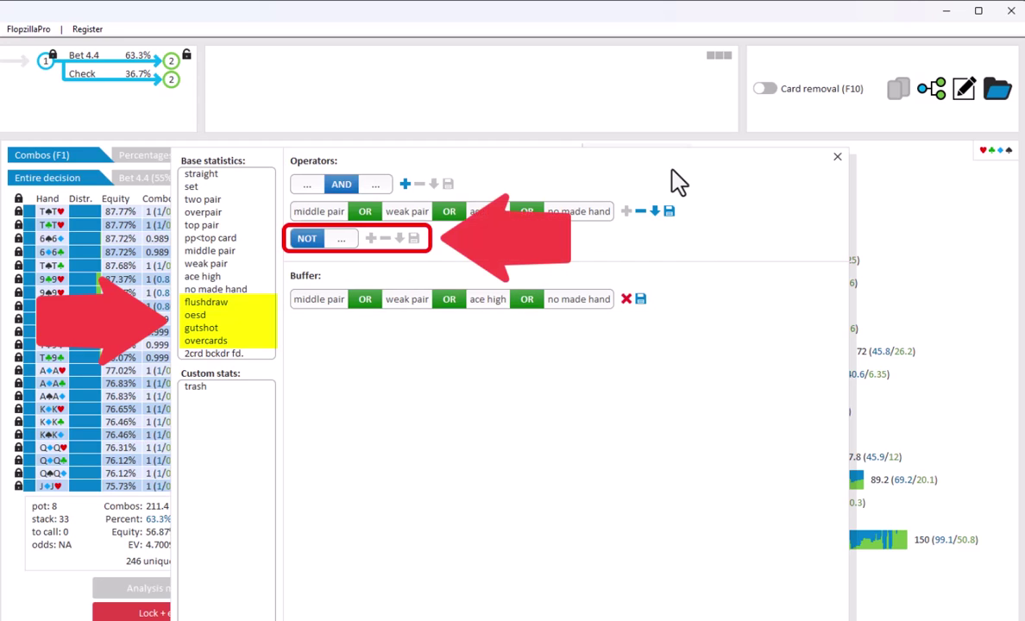
{"action": "left_click", "coordinate": [211, 302]}
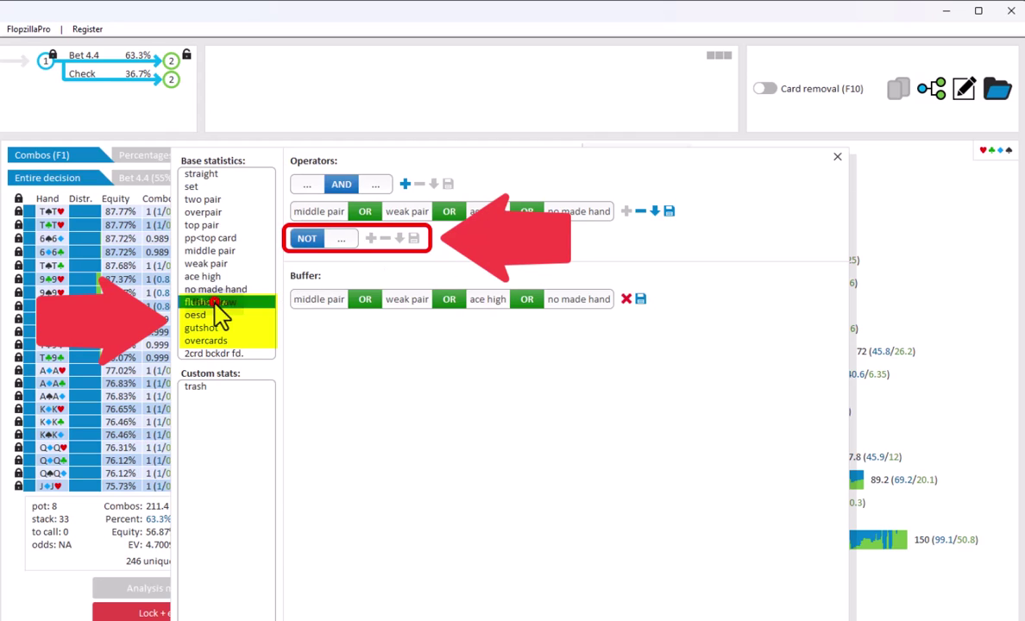
{"action": "left_click_drag", "start_coordinate": [217, 313], "coordinate": [355, 252]}
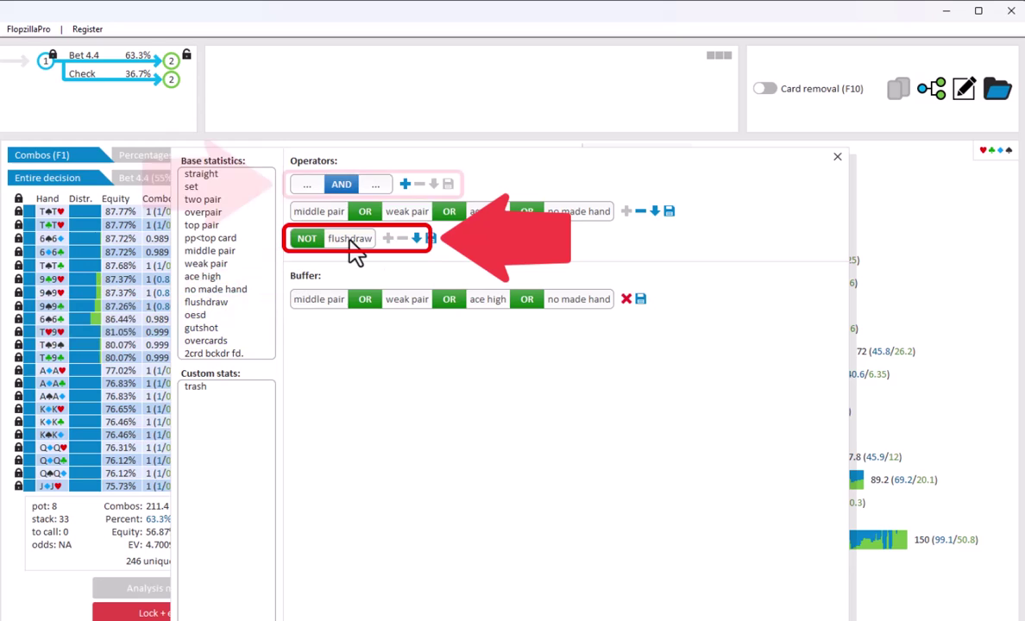
{"action": "left_click", "coordinate": [344, 239]}
{"action": "left_click_drag", "start_coordinate": [345, 246], "coordinate": [320, 192]}
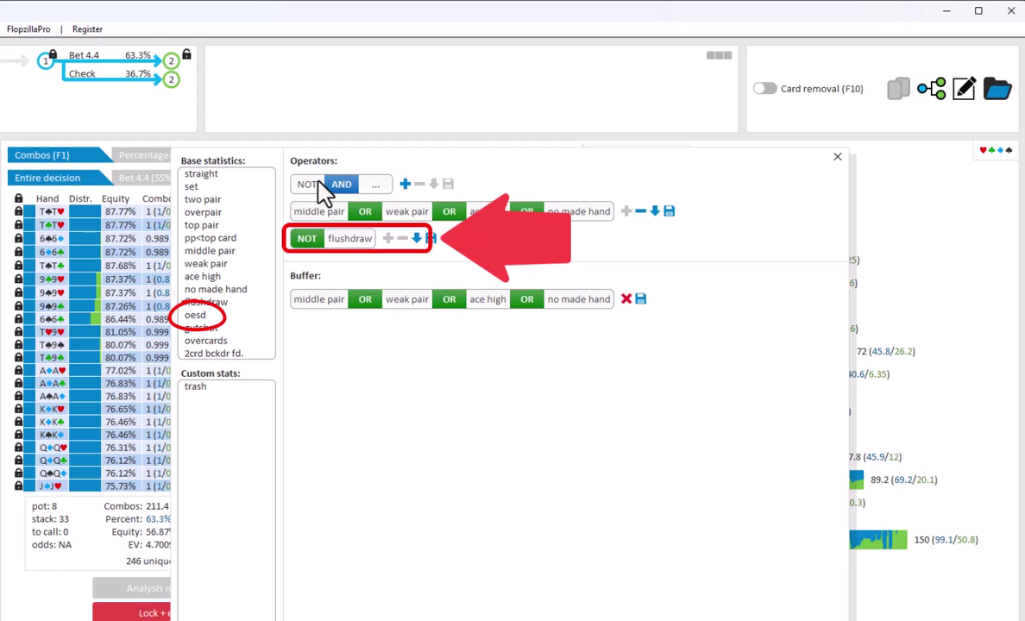
Step: Add NOT oesd as the second AND operand and extend the AND expression to four operands
{"action": "mouse_move", "coordinate": [196, 315]}
{"action": "left_mouse_down"}
{"action": "mouse_move", "coordinate": [287, 303]}
{"action": "mouse_move", "coordinate": [357, 259]}
{"action": "mouse_move", "coordinate": [336, 239]}
{"action": "left_mouse_up"}
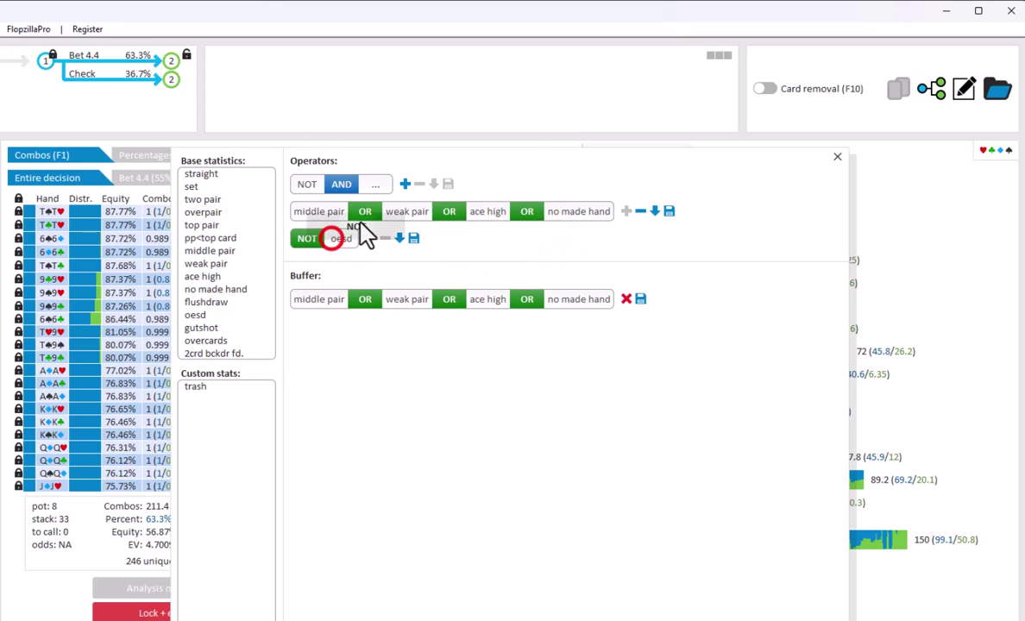
{"action": "mouse_move", "coordinate": [376, 194]}
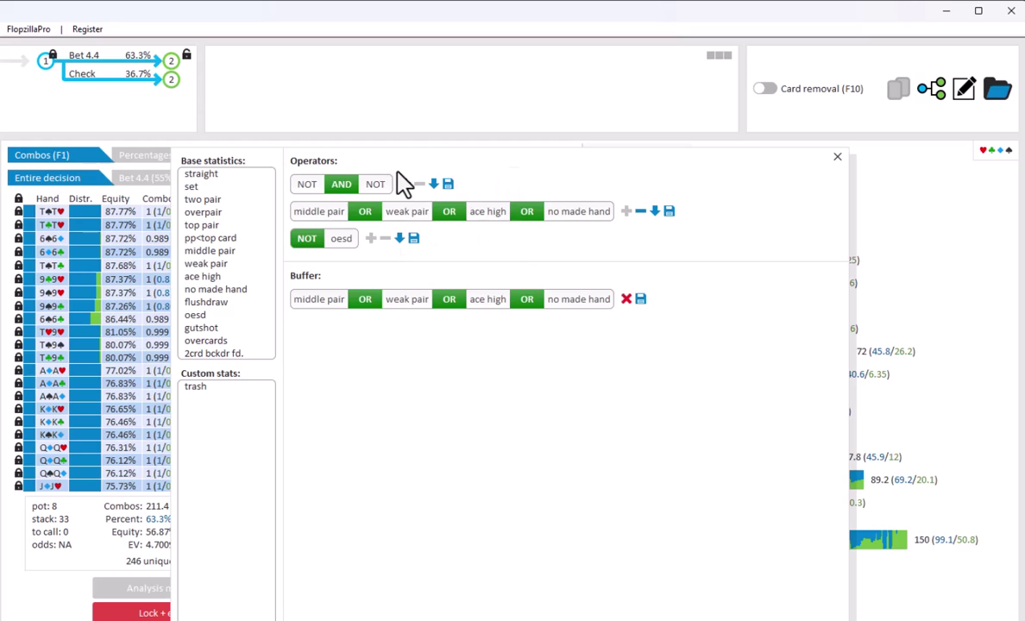
{"action": "left_click", "coordinate": [407, 185]}
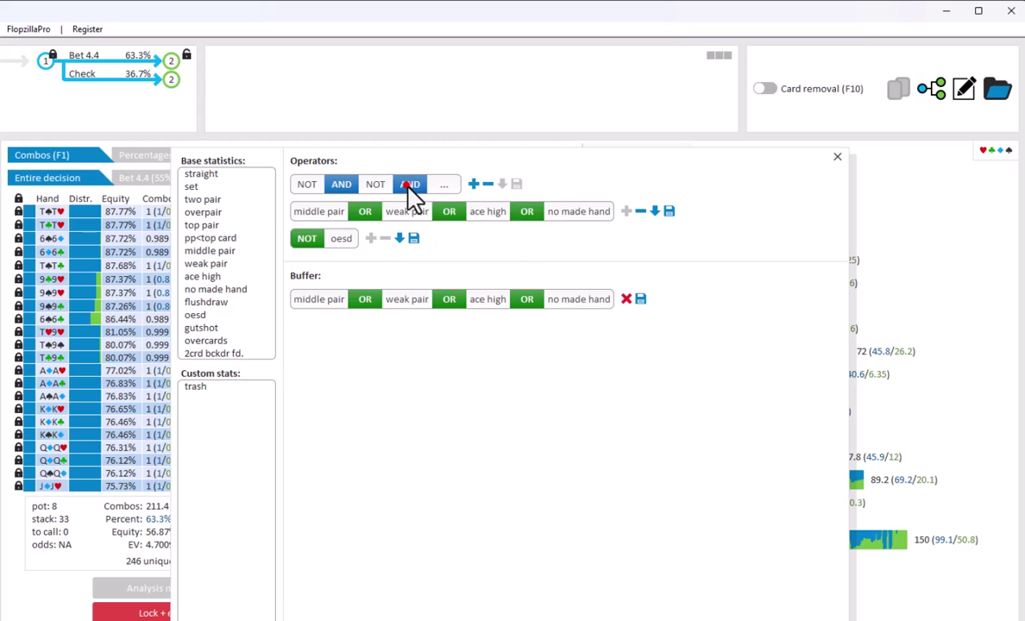
{"action": "left_click", "coordinate": [476, 185]}
{"action": "mouse_move", "coordinate": [479, 192]}
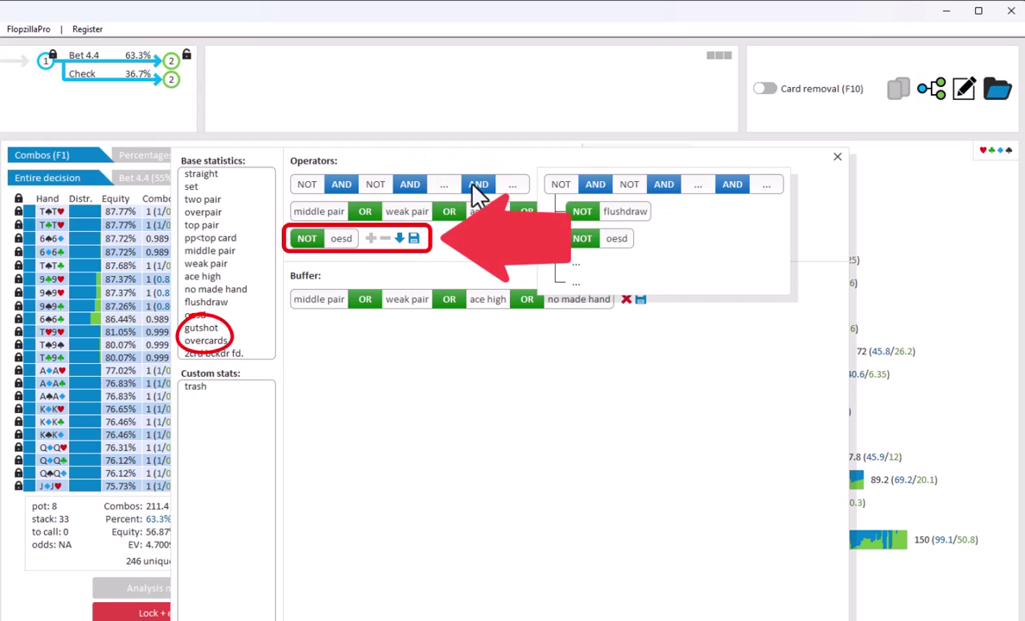
Step: Fill the remaining AND operands with NOT gutshot and NOT overcards, and store the expression in the buffer
{"action": "left_click_drag", "start_coordinate": [207, 329], "coordinate": [341, 243]}
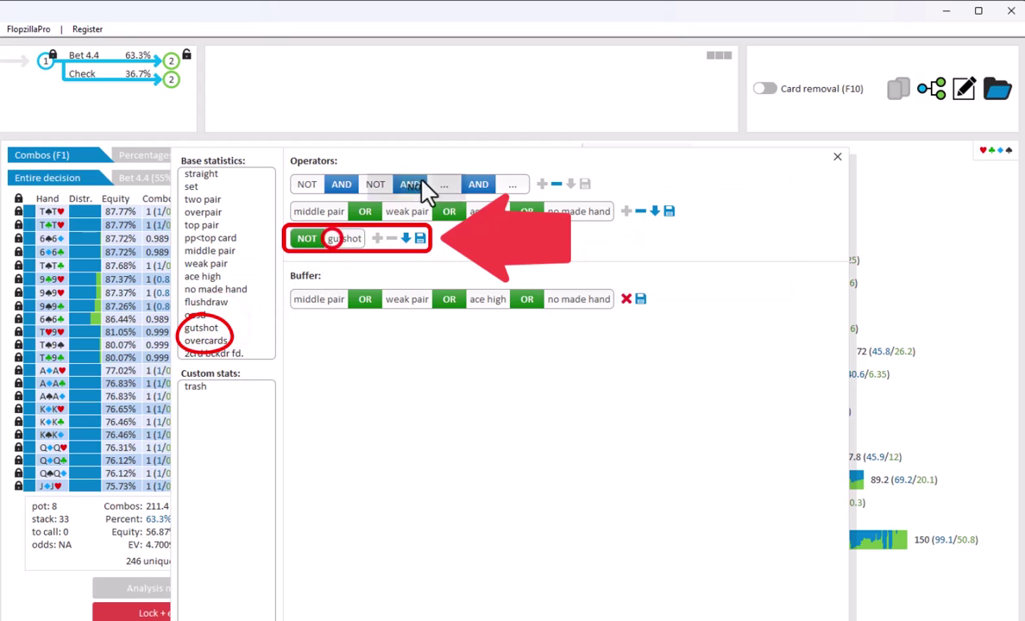
{"action": "mouse_move", "coordinate": [441, 190]}
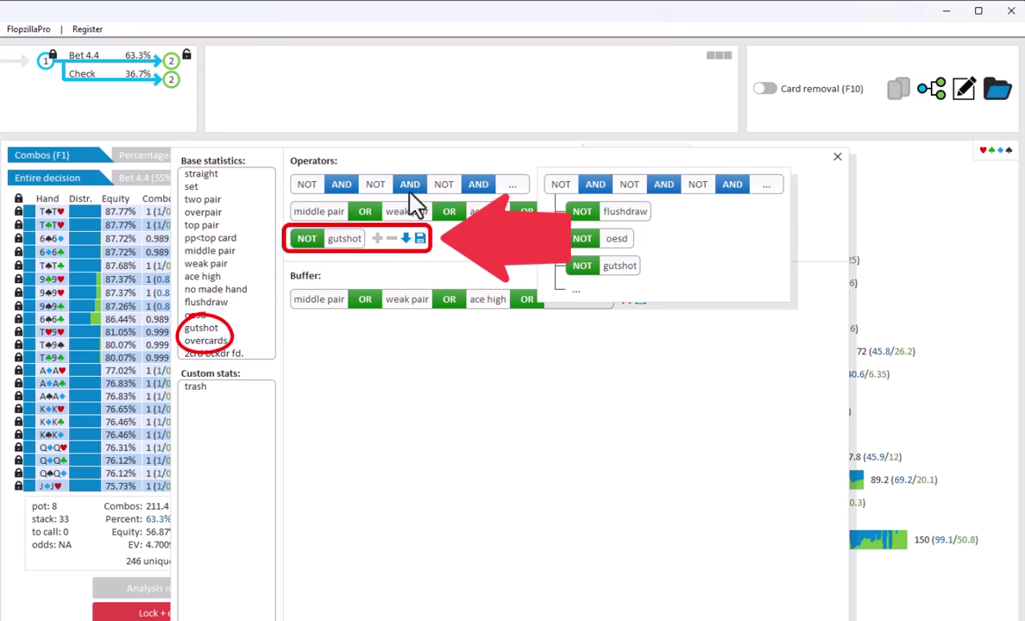
{"action": "left_click_drag", "start_coordinate": [244, 342], "coordinate": [512, 198]}
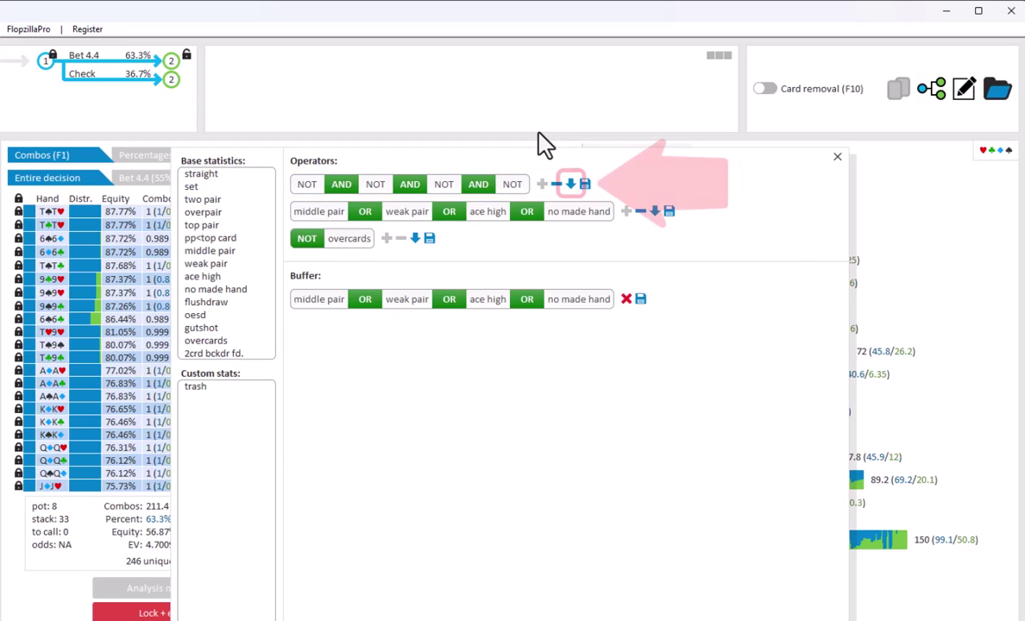
{"action": "left_click", "coordinate": [571, 184]}
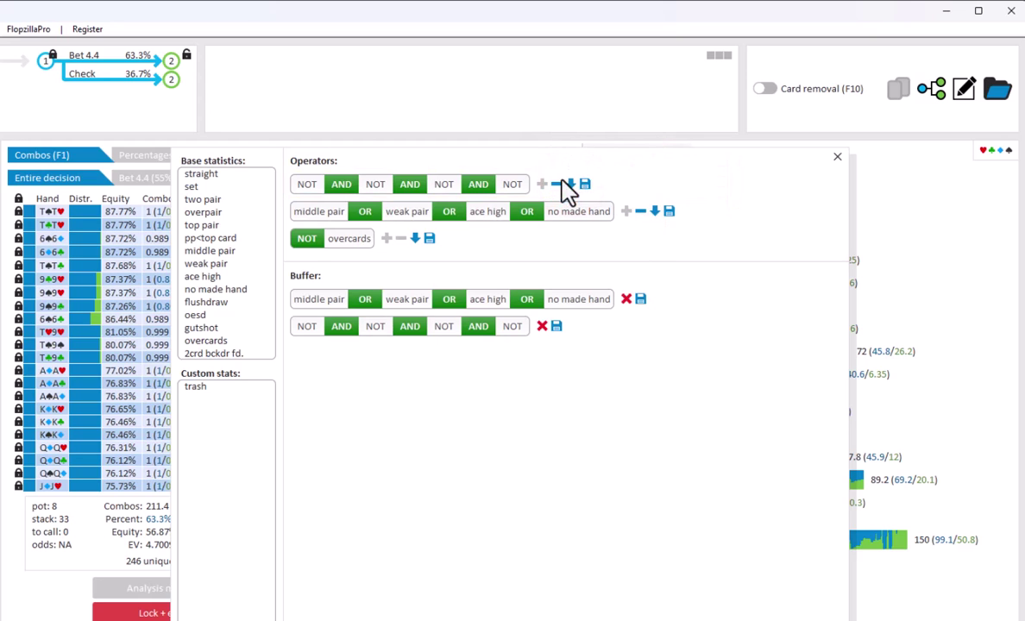
Step: Reduce the AND operator to two operands and combine the buffered OR expression with the buffered AND expression
{"action": "left_click", "coordinate": [556, 184]}
{"action": "left_click", "coordinate": [488, 184]}
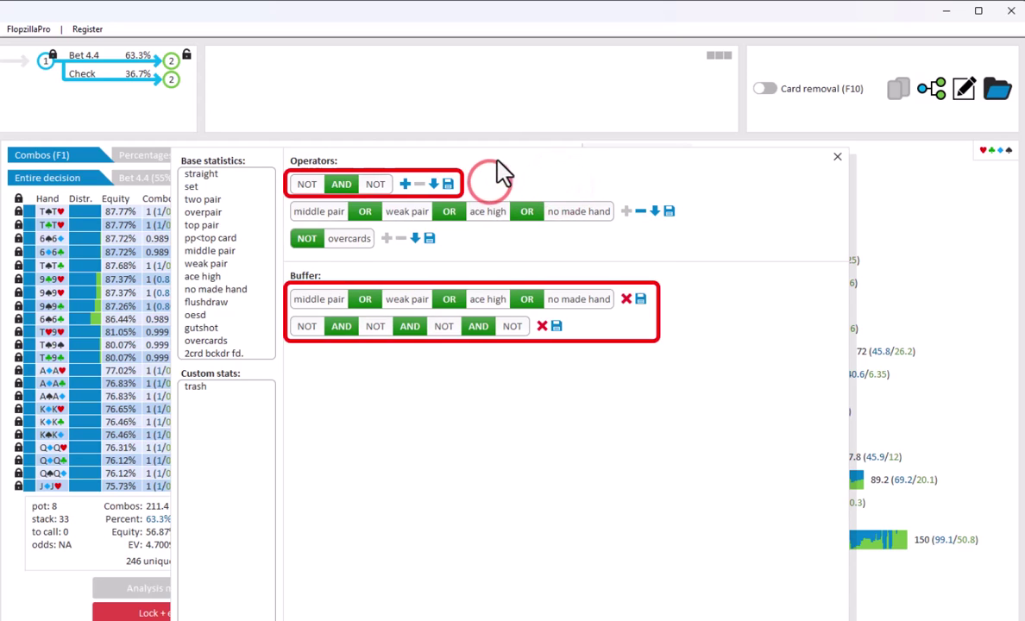
{"action": "left_click_drag", "start_coordinate": [377, 306], "coordinate": [317, 198]}
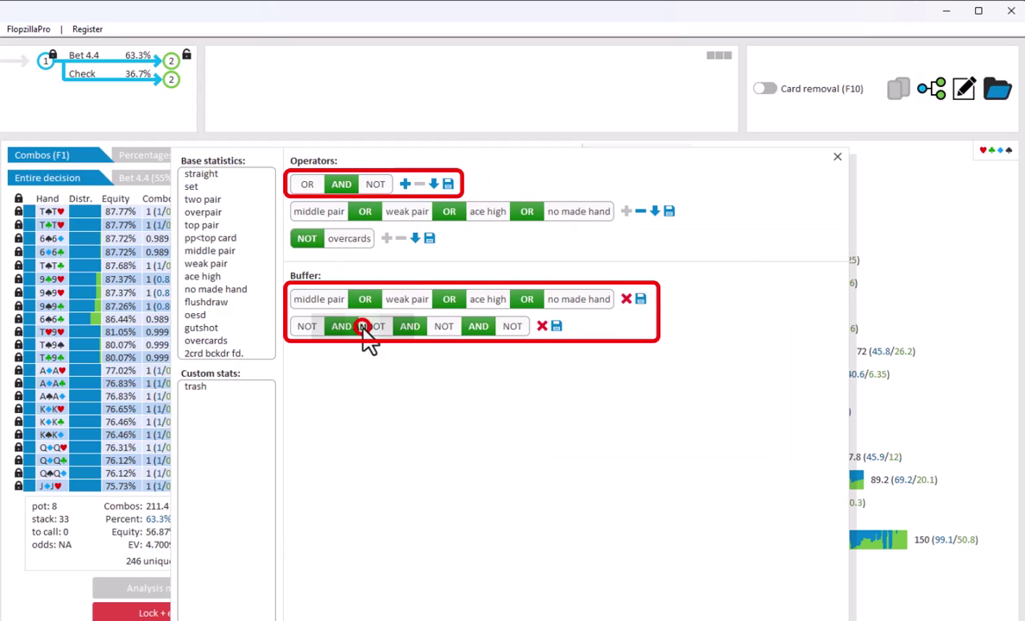
{"action": "mouse_move", "coordinate": [340, 326]}
{"action": "left_mouse_down"}
{"action": "mouse_move", "coordinate": [388, 215]}
{"action": "mouse_move", "coordinate": [390, 183]}
{"action": "left_mouse_up"}
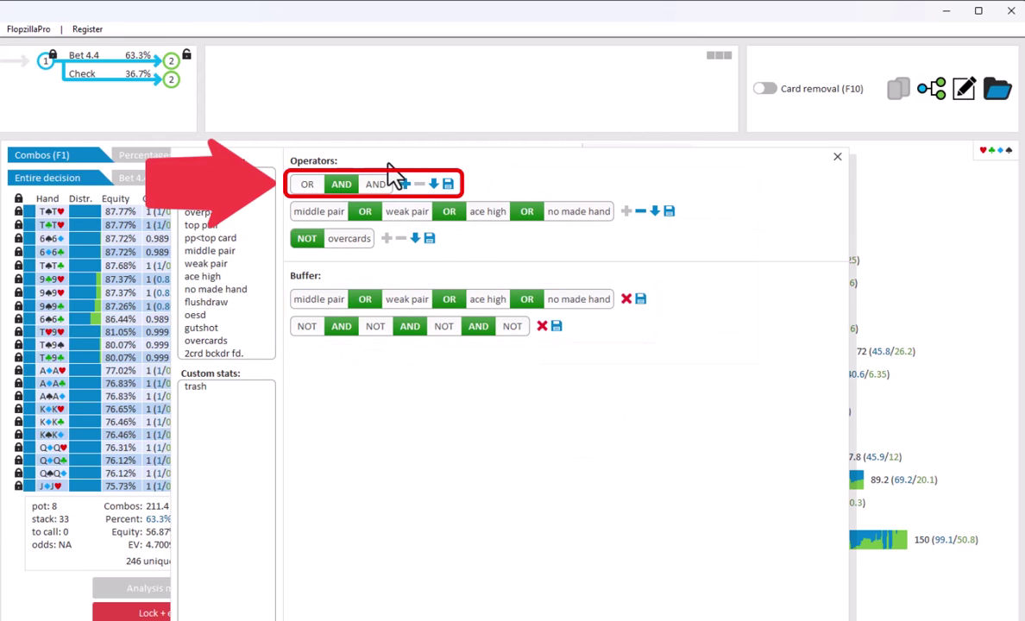
{"action": "mouse_move", "coordinate": [376, 186]}
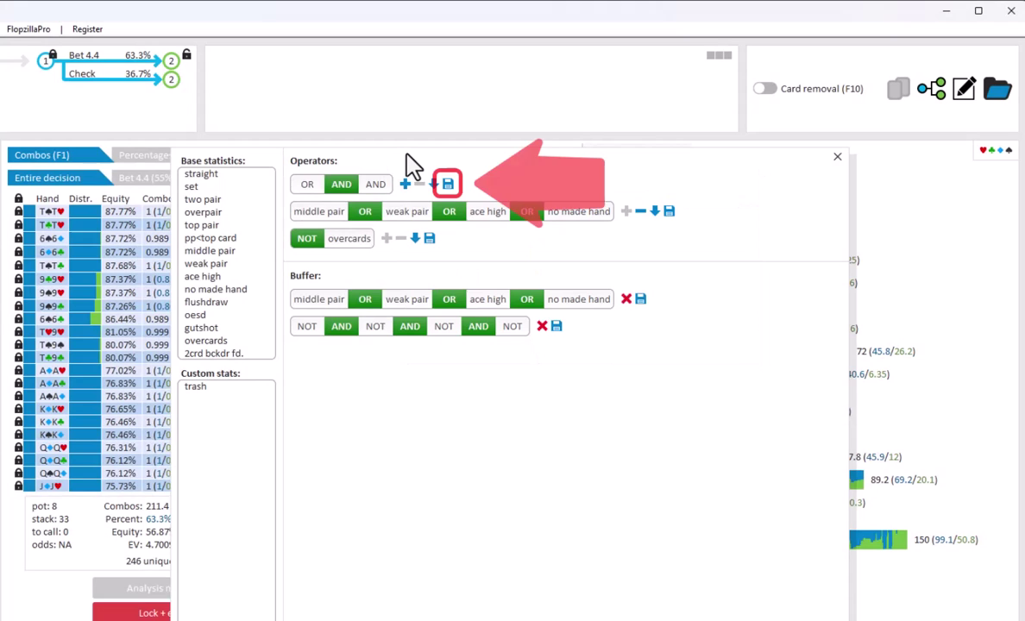
Step: Save the combined AND statistic under the name "trash, no draws" and close the statistics editor
{"action": "left_click", "coordinate": [447, 184]}
{"action": "type", "text": "trash, no draws"}
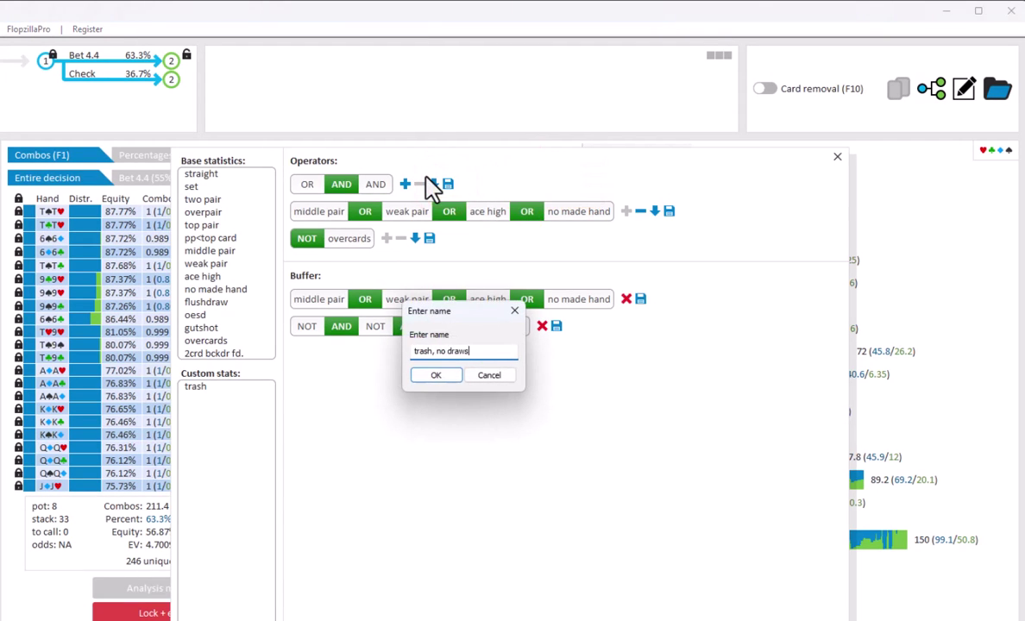
{"action": "key", "text": "Return"}
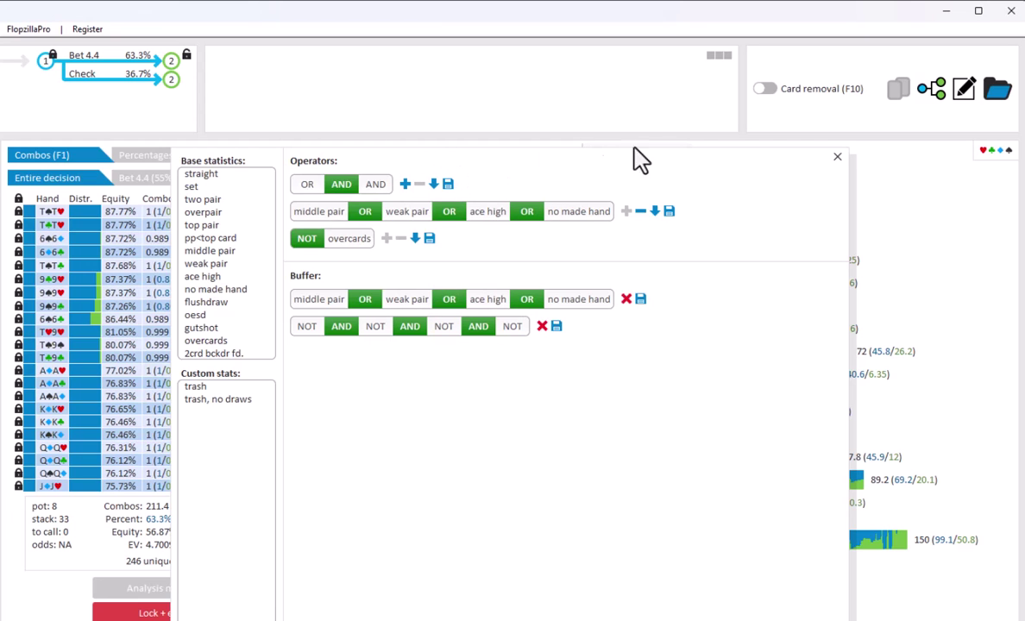
{"action": "left_click", "coordinate": [835, 157]}
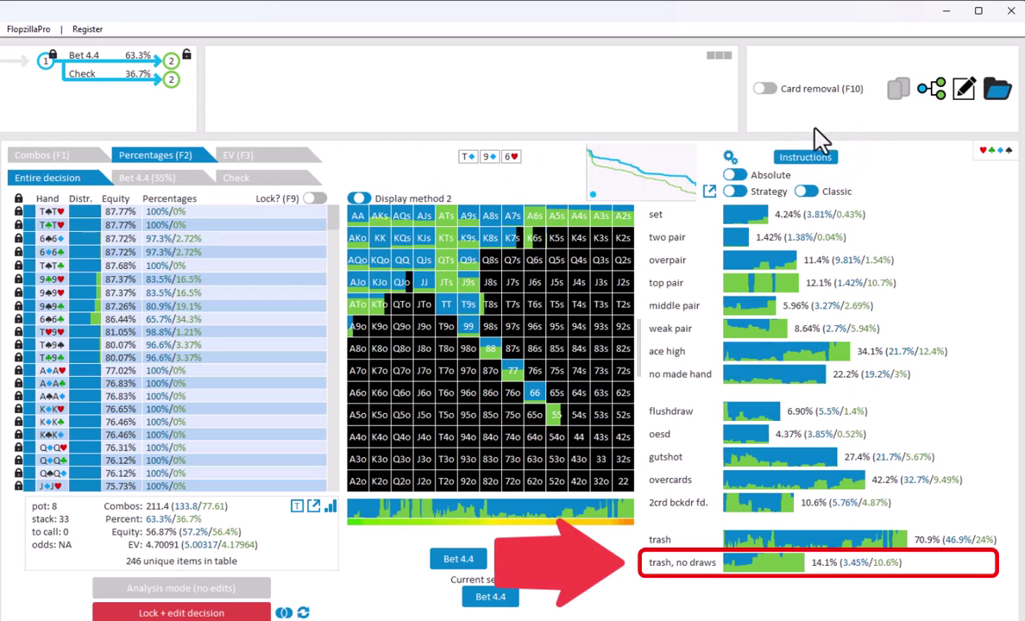
Step: Move "trash, no draws" above "trash" in the custom statistics and disable both
{"action": "left_click", "coordinate": [729, 158]}
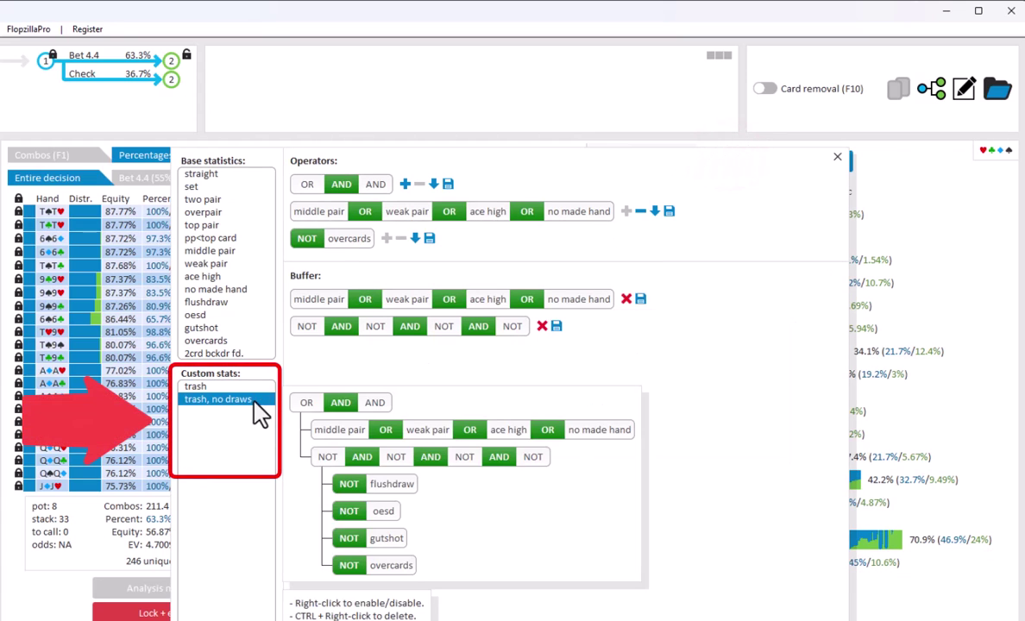
{"action": "left_click_drag", "start_coordinate": [257, 402], "coordinate": [259, 387]}
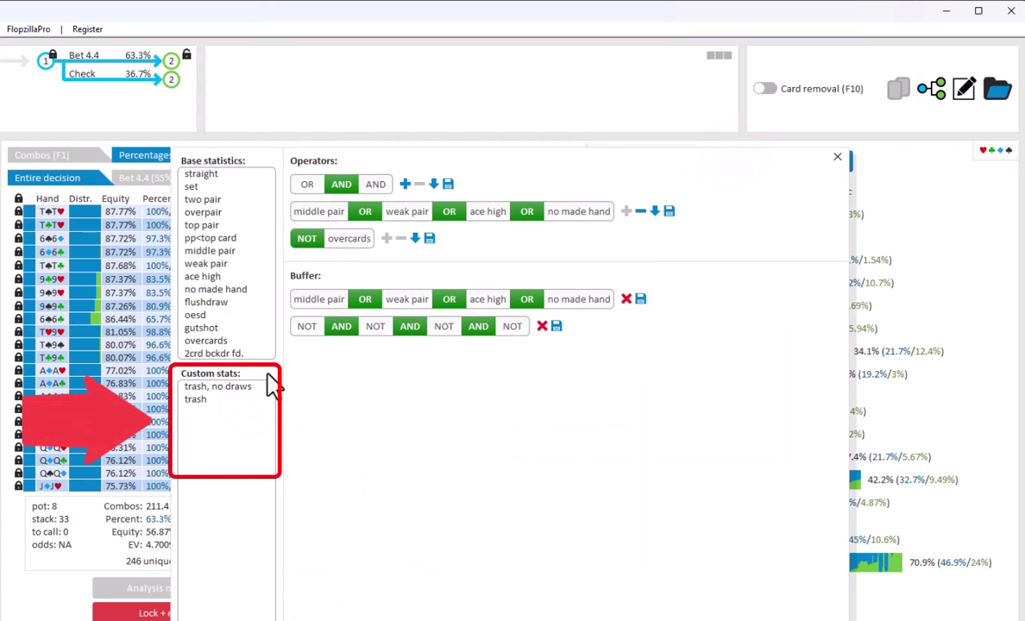
{"action": "right_click", "coordinate": [252, 386]}
{"action": "right_click", "coordinate": [210, 402]}
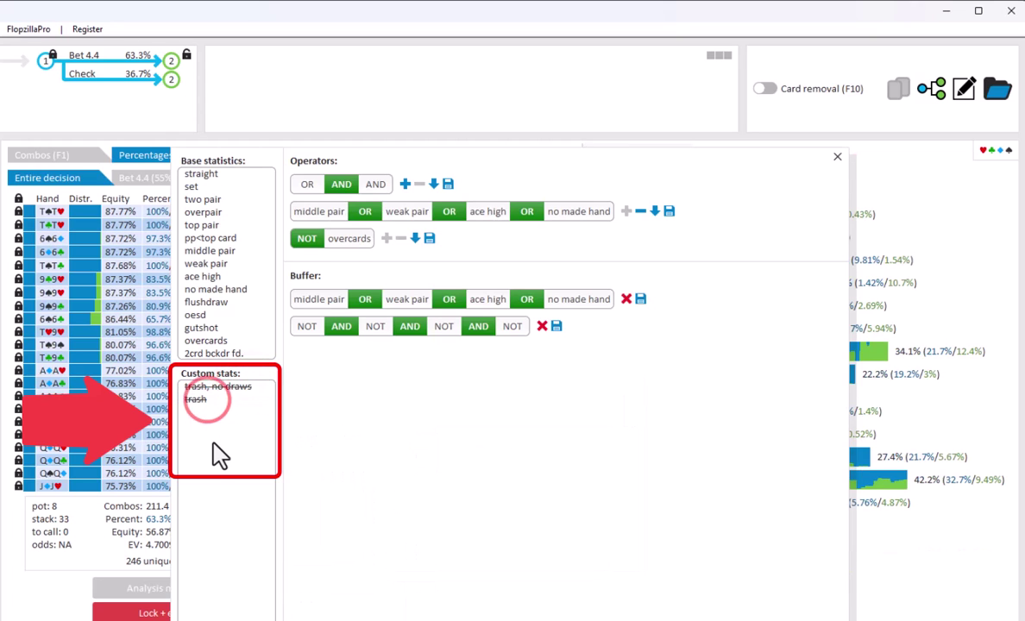